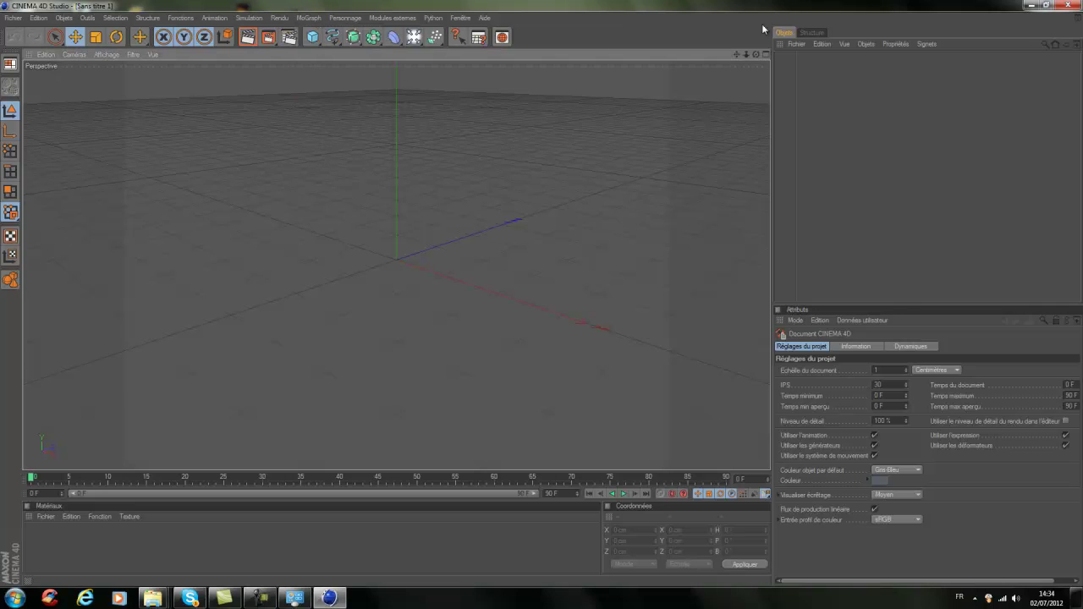
# Step: Add a floor (Sol) object to the empty scene, leaving nothing selected
pyautogui.click(1044, 5)
pyautogui.click(413, 37)
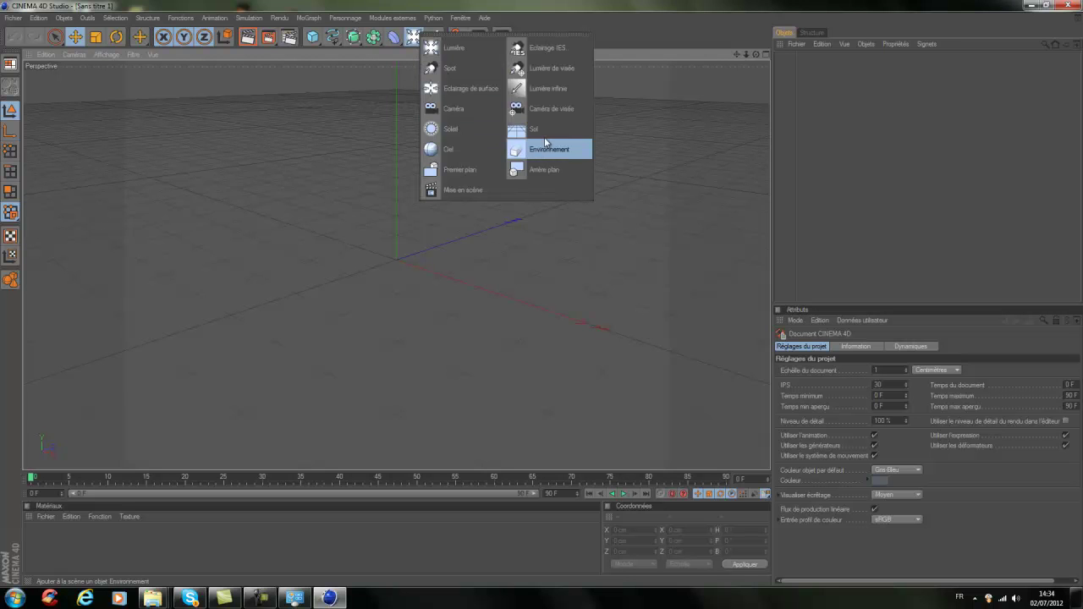
pyautogui.click(546, 131)
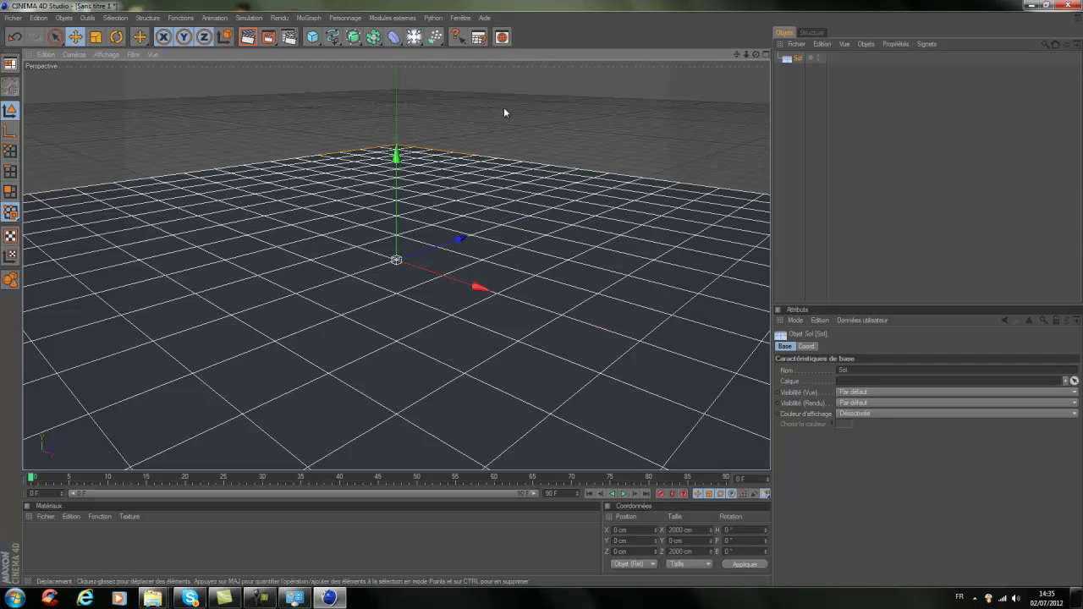
pyautogui.click(796, 129)
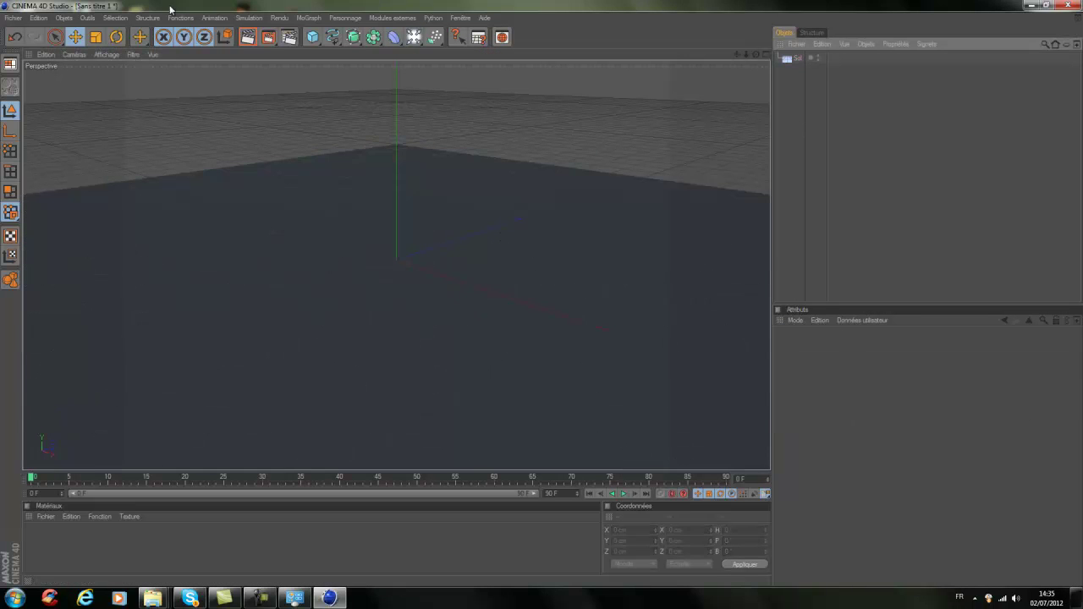
# Step: Add a MoGraph text object and move it along the X axis to about -182 cm
pyautogui.click(309, 18)
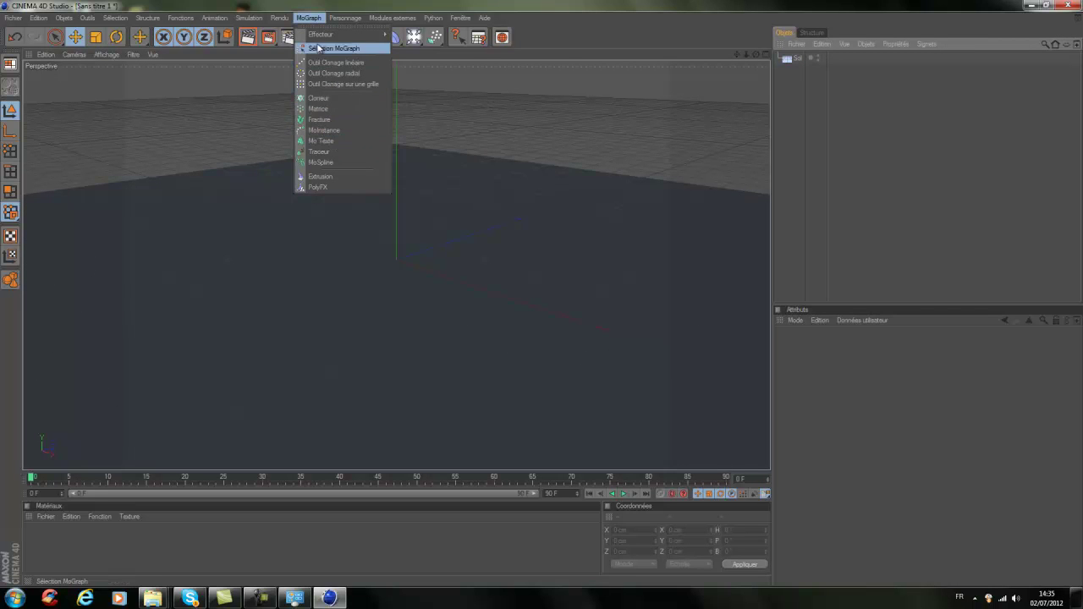
pyautogui.click(320, 141)
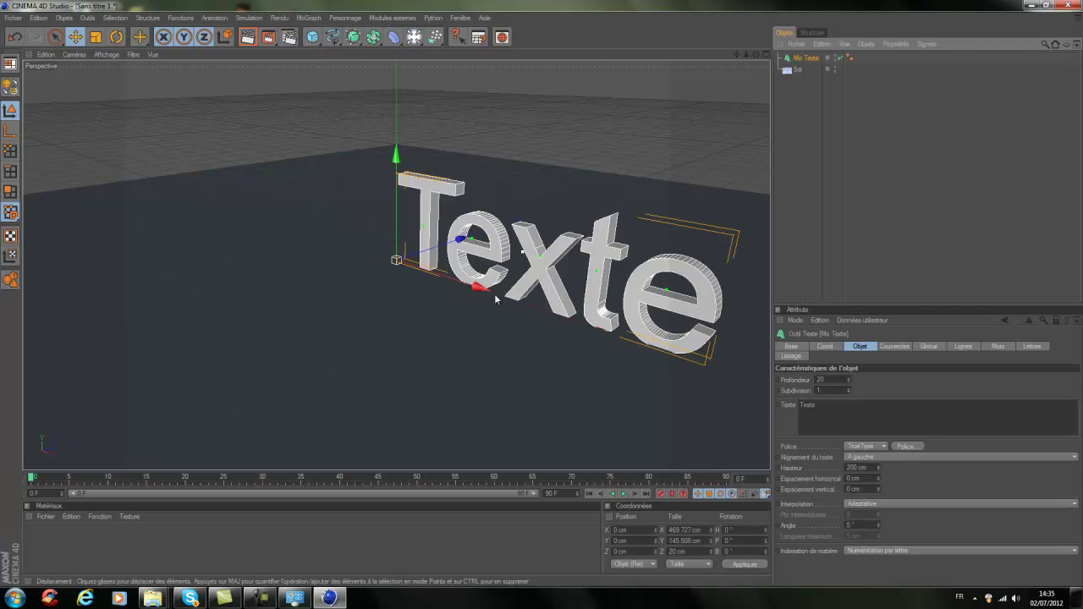
pyautogui.moveTo(478, 281); pyautogui.dragTo(398, 258)
pyautogui.moveTo(543, 293); pyautogui.dragTo(533, 290)
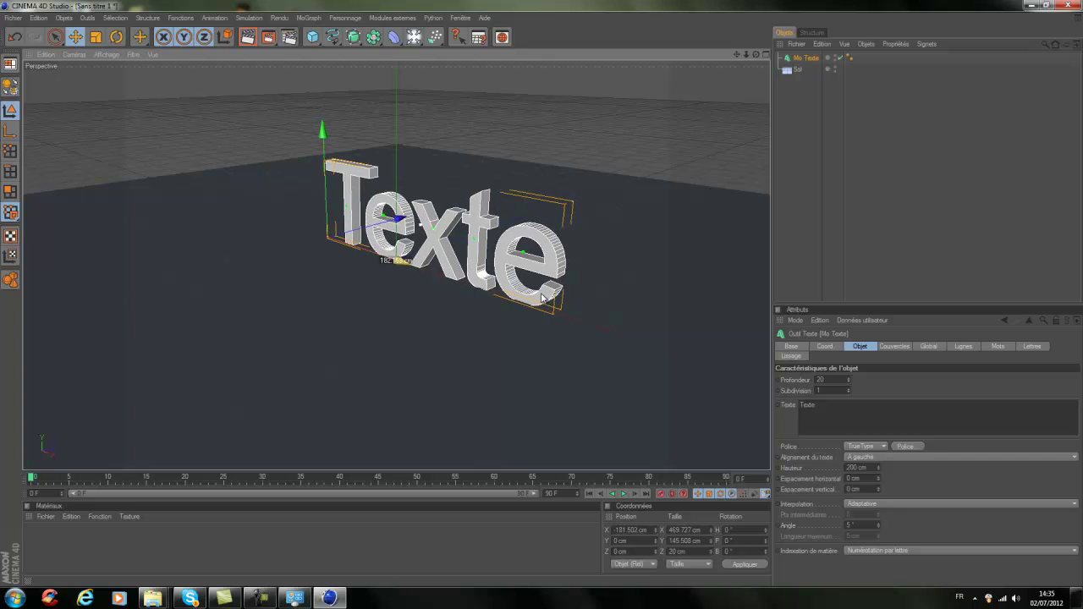
# Step: Replace the text object's default wording with "SKLLDREXXIIIDESIGN" and set its depth to 50
pyautogui.click(835, 405)
pyautogui.hotkey('ctrl', 'a')
pyautogui.press('BackSpace')
pyautogui.press('BackSpace')
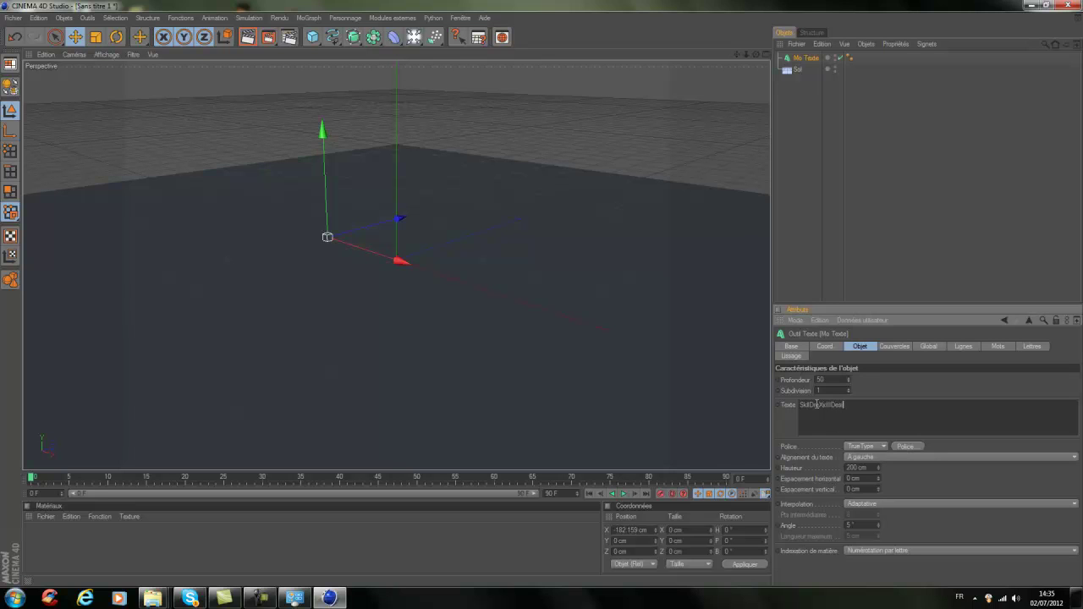
pyautogui.press('Return')
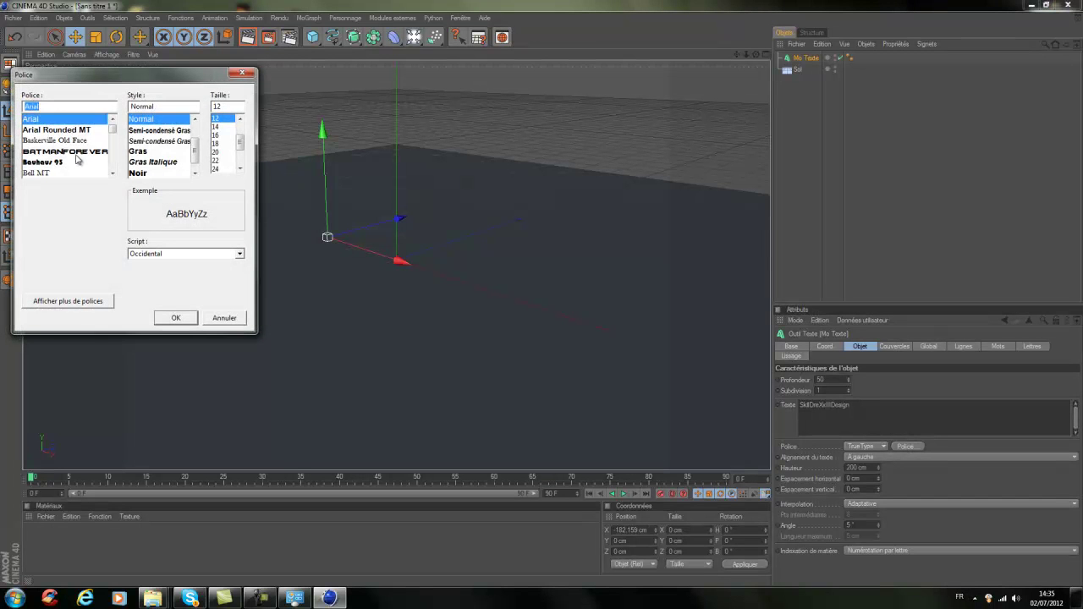
# Step: Give the text a font whose name starts with "Ter" and scale the text down to a height of about 48 cm
pyautogui.write('Ter')
pyautogui.click(74, 131)
pyautogui.click(191, 319)
pyautogui.press('t')
pyautogui.moveTo(380, 246); pyautogui.dragTo(507, 286)
pyautogui.press('e')
# Step: Shift the text along the X axis to about -454 cm, test-rendering the view along the way
pyautogui.moveTo(746, 57)
pyautogui.mouseDown()
pyautogui.moveTo(538, 294)
pyautogui.moveTo(733, 74)
pyautogui.mouseUp()
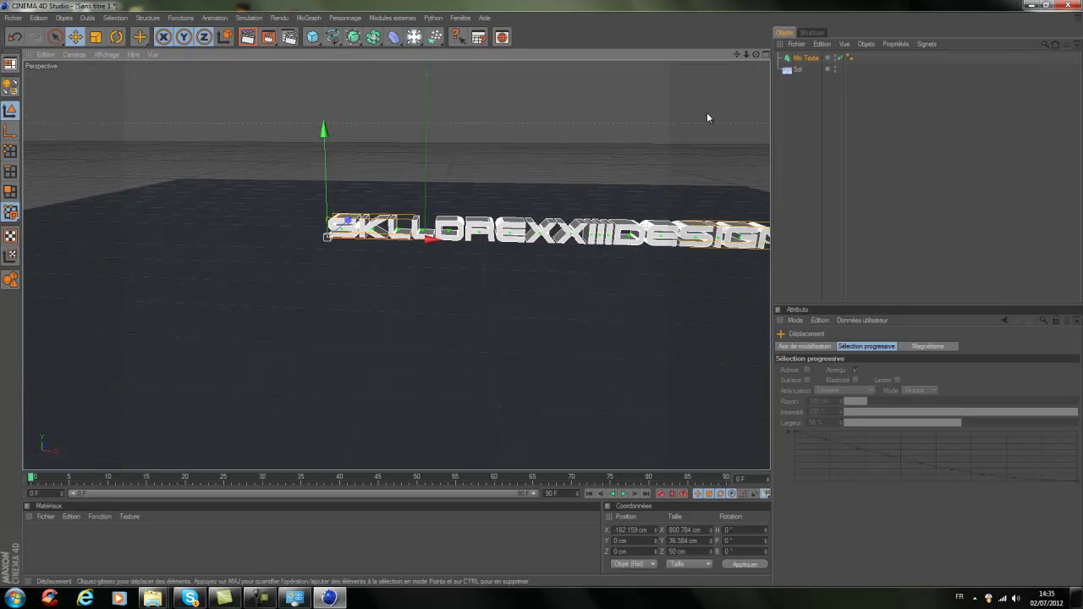
pyautogui.moveTo(430, 240); pyautogui.dragTo(538, 294)
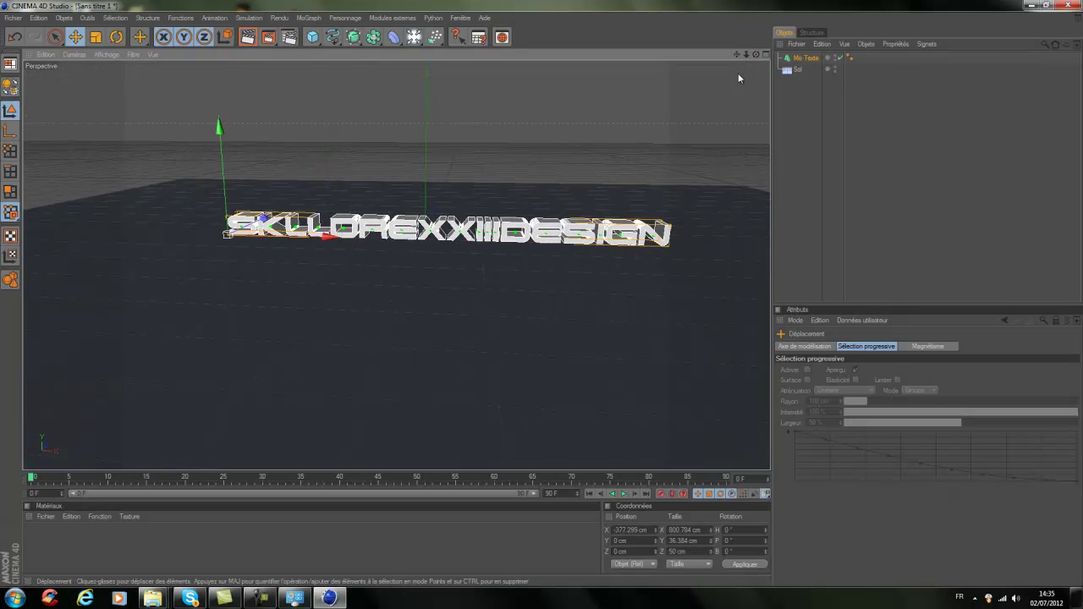
pyautogui.moveTo(753, 58); pyautogui.dragTo(541, 297)
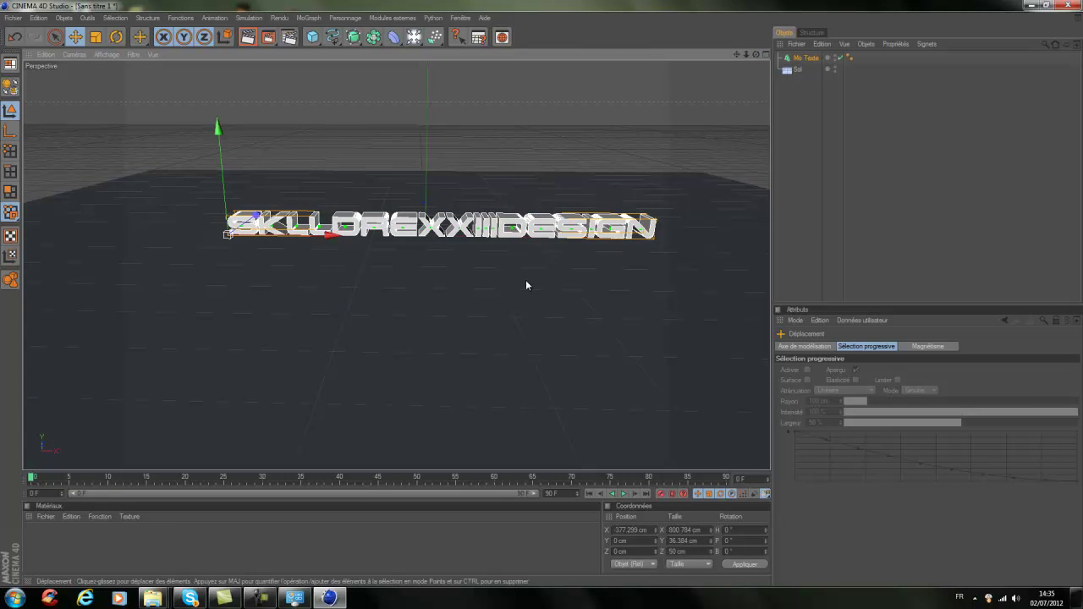
pyautogui.click(247, 36)
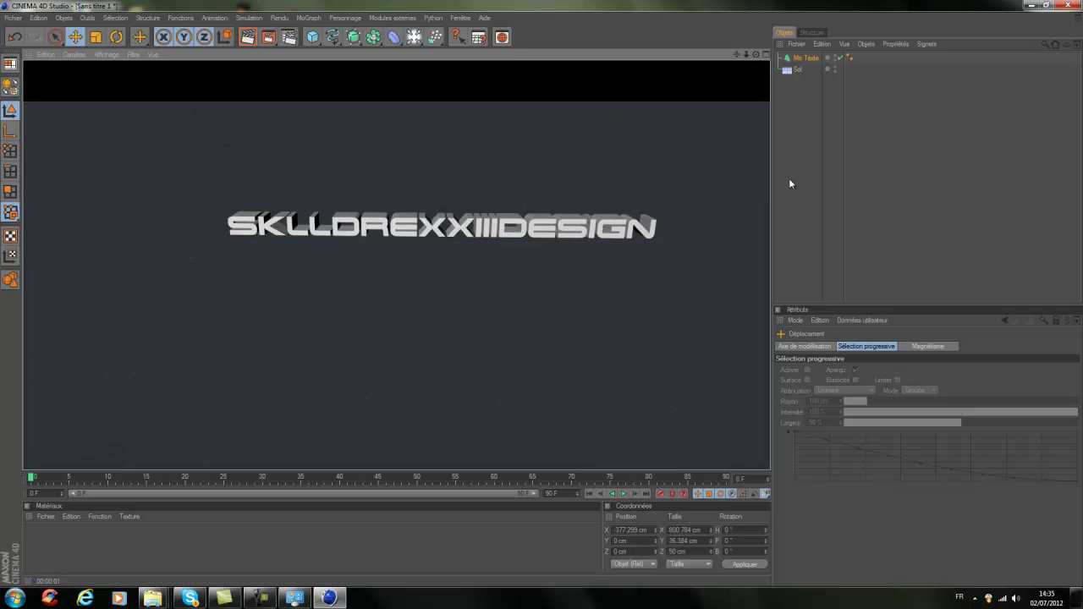
pyautogui.click(798, 174)
pyautogui.click(571, 240)
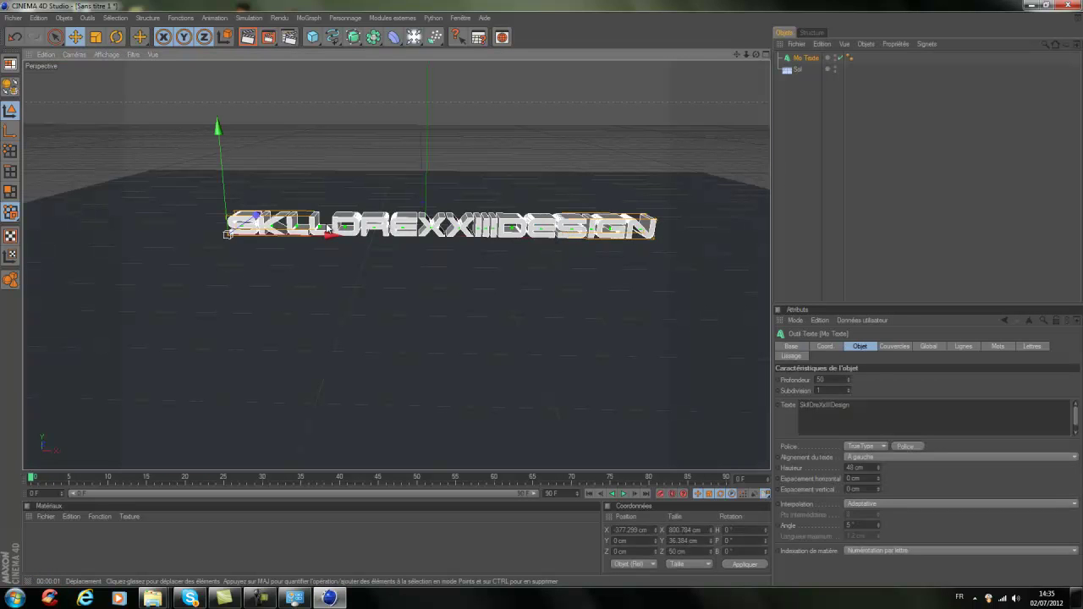
pyautogui.moveTo(571, 241); pyautogui.dragTo(542, 297)
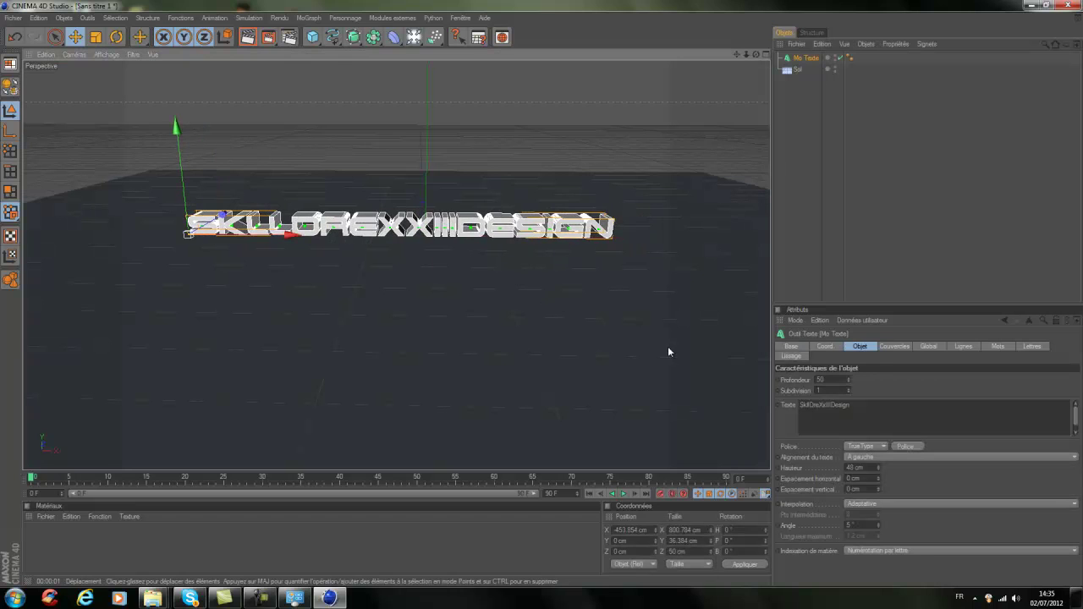
# Step: Set both the start and end caps of the text to cap and bevel (Couvercle et biseau)
pyautogui.click(892, 347)
pyautogui.click(882, 379)
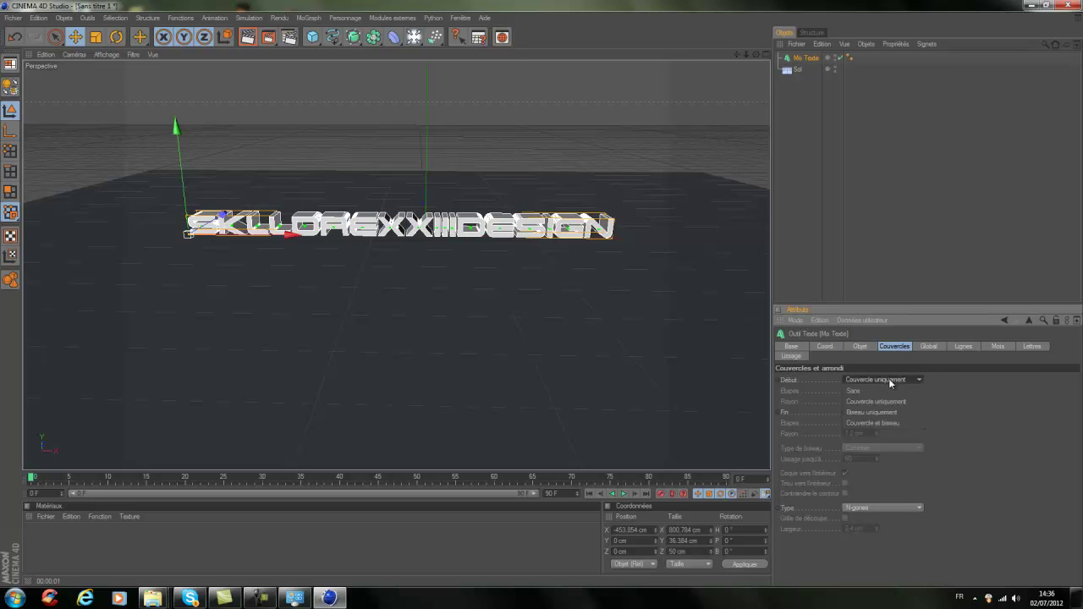
pyautogui.click(884, 416)
pyautogui.click(884, 413)
pyautogui.click(876, 449)
pyautogui.click(791, 240)
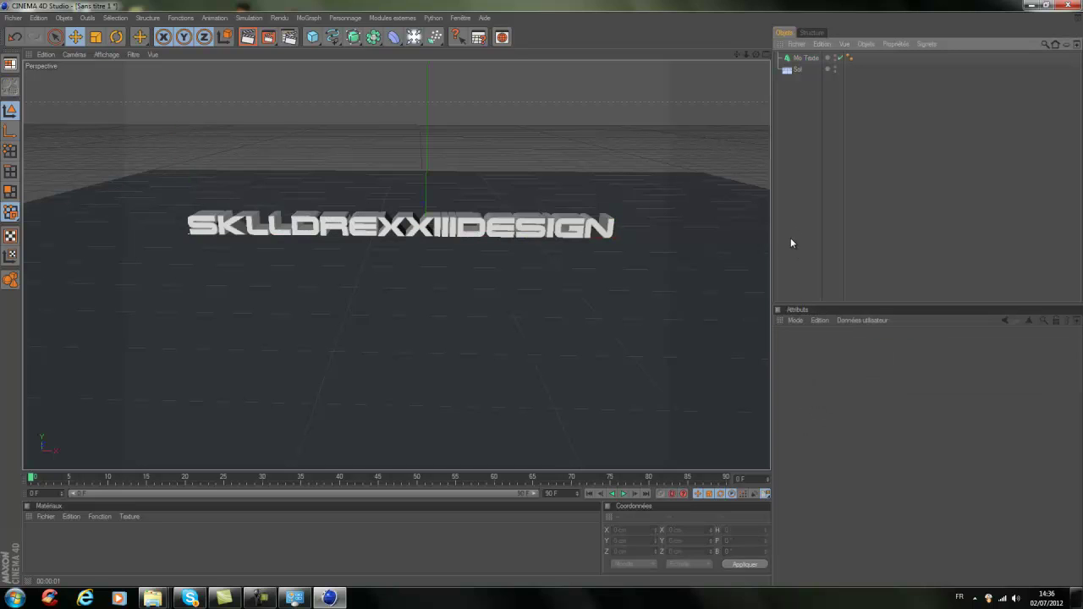
# Step: Set the bevel radius of the text's end cap to 12 cm
pyautogui.click(805, 57)
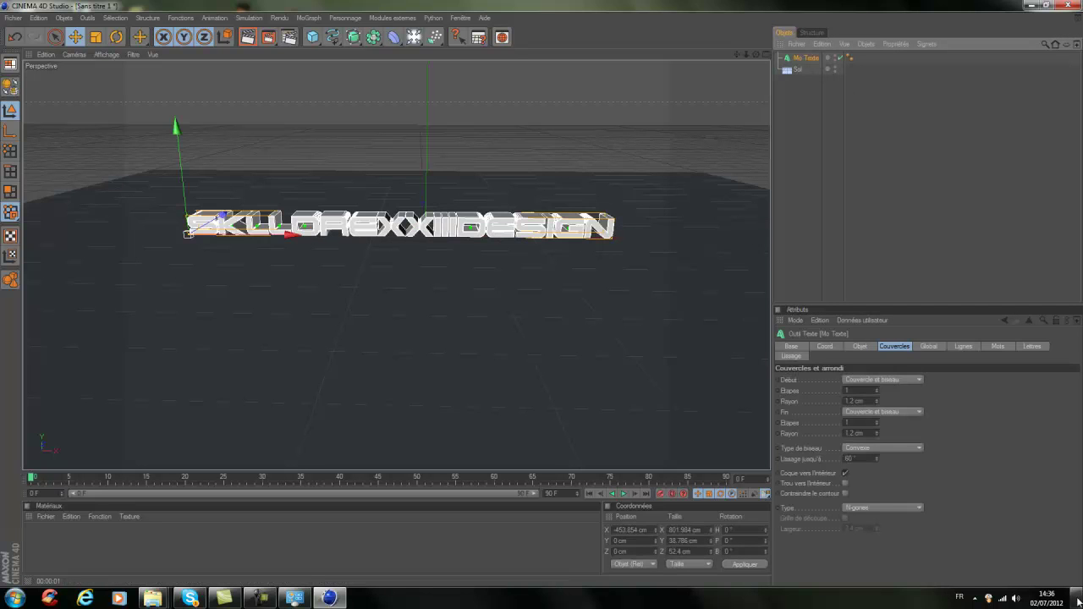
pyautogui.click(867, 432)
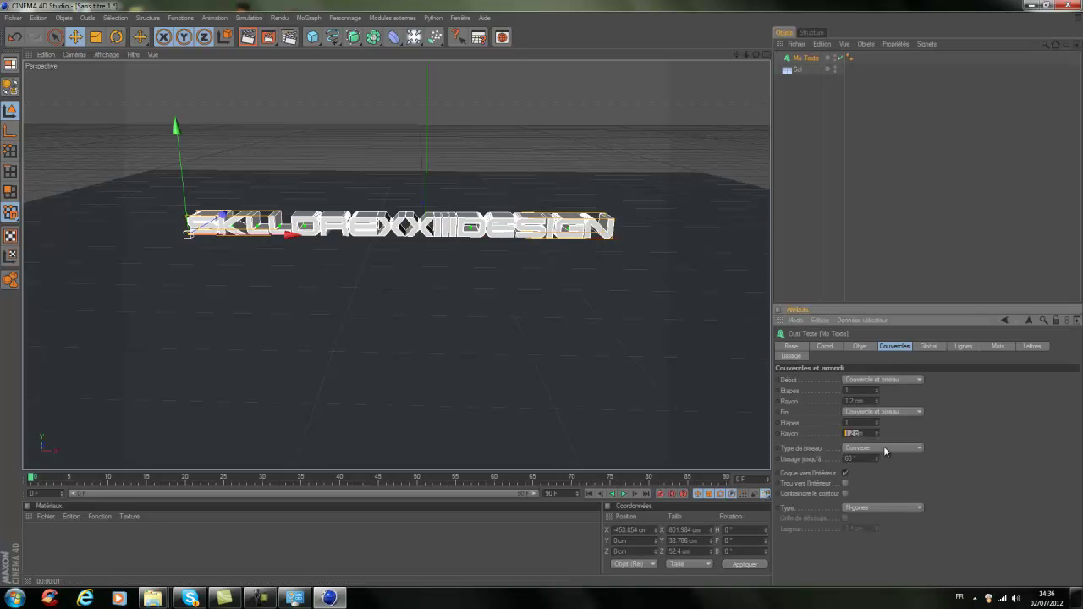
pyautogui.press('BackSpace')
pyautogui.write('12')
pyautogui.press('Return')
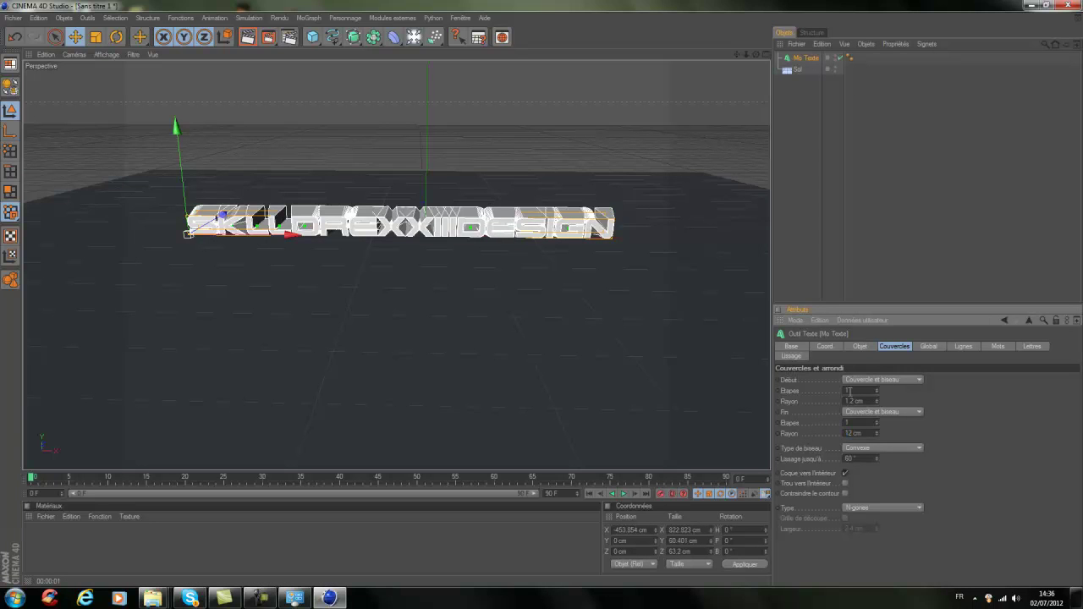
# Step: Set the bevel radius of both the start and end caps to 5 cm
pyautogui.click(865, 402)
pyautogui.press('BackSpace')
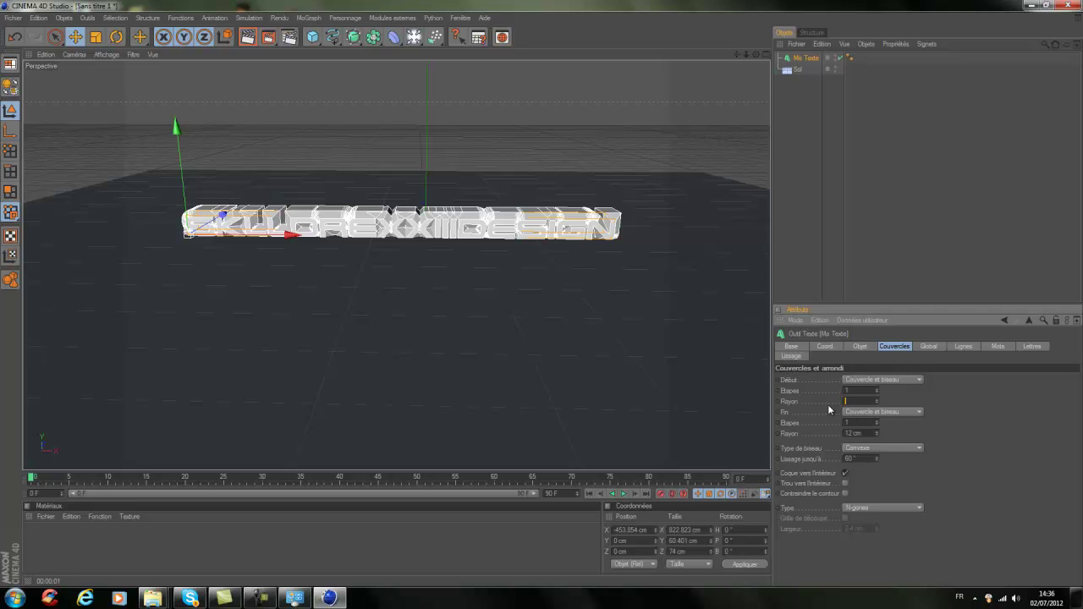
pyautogui.press('Return')
pyautogui.doubleClick(852, 434)
pyautogui.write('5')
pyautogui.press('Return')
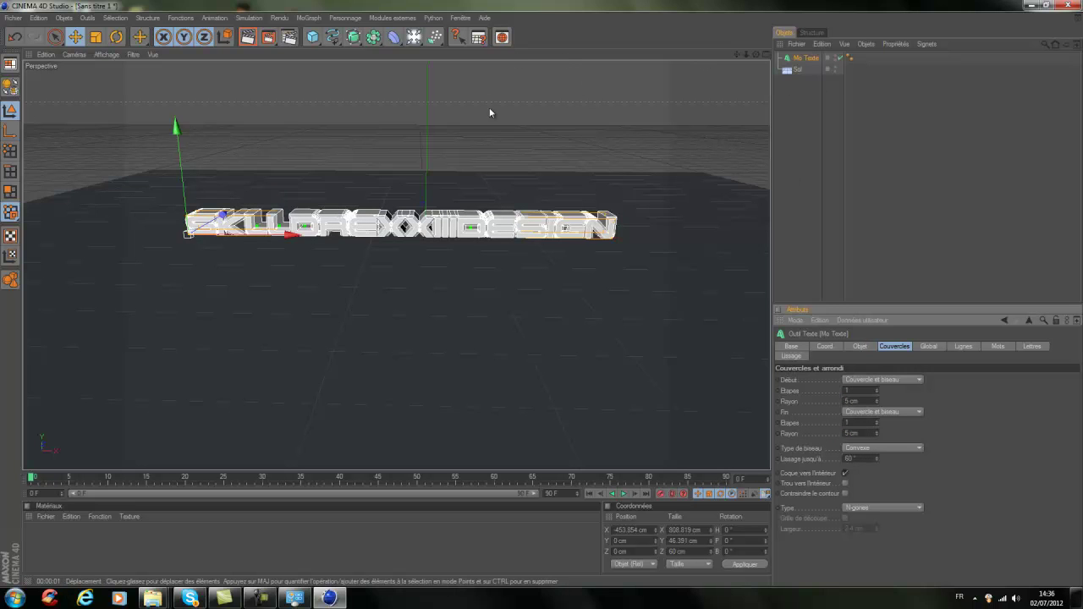
# Step: Render the active view to check the bevelled text up close, leaving nothing selected
pyautogui.scroll(4, 474, 163)
pyautogui.moveTo(736, 54); pyautogui.dragTo(541, 293)
pyautogui.click(248, 37)
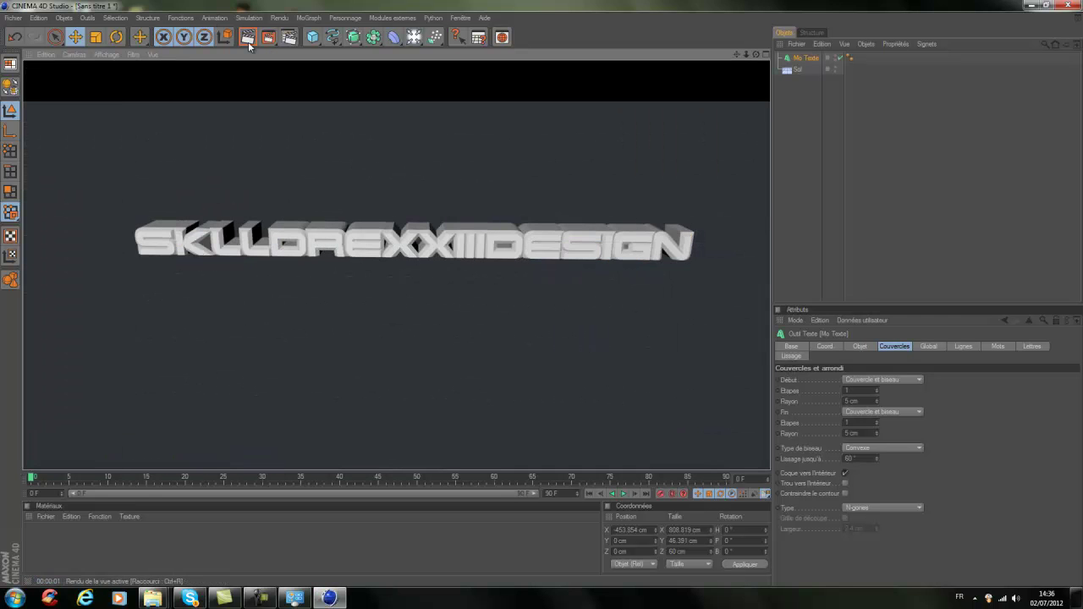
pyautogui.click(785, 132)
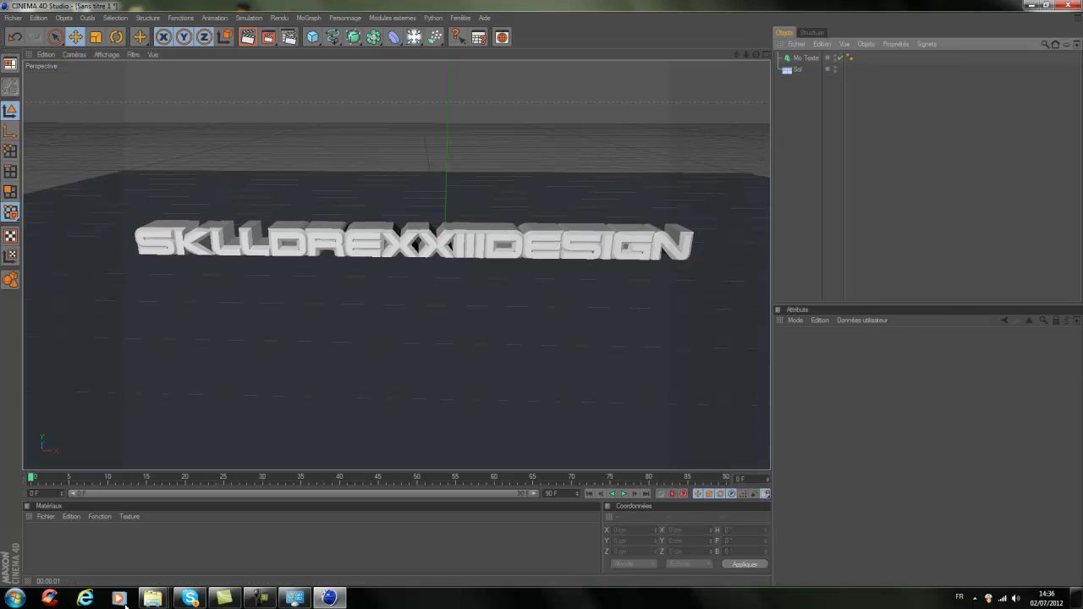
# Step: Create a new material and set its colour to blue with R 0, V 153, B 255
pyautogui.doubleClick(62, 539)
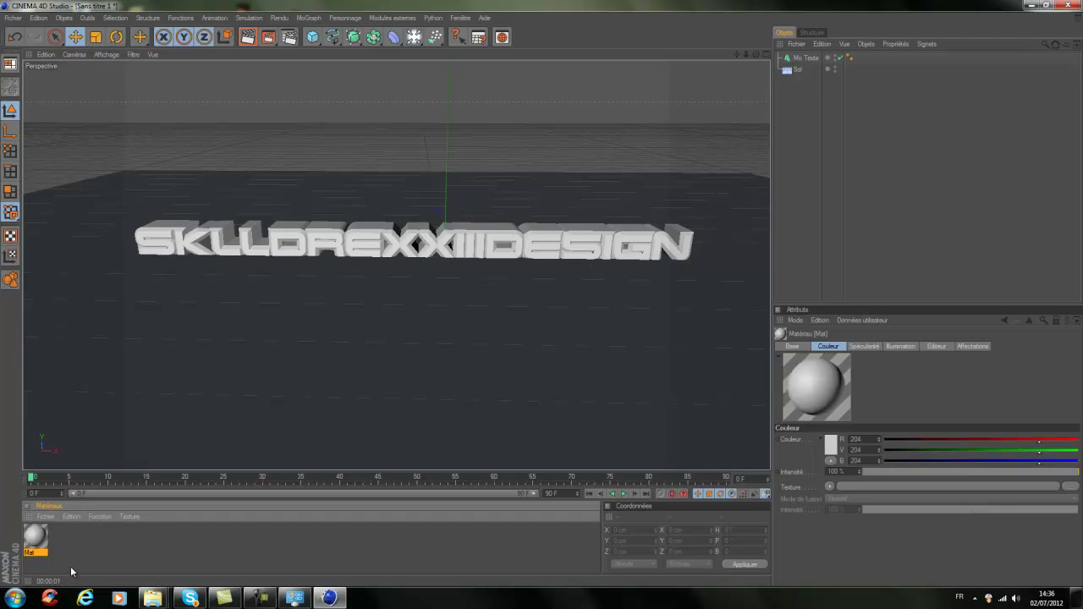
pyautogui.doubleClick(34, 535)
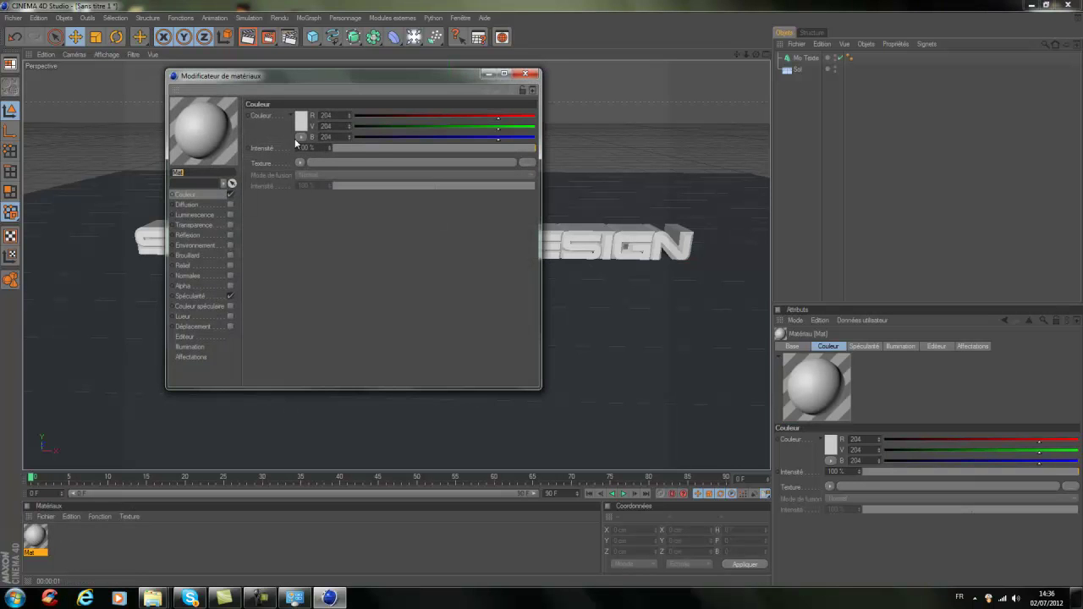
pyautogui.click(301, 121)
pyautogui.moveTo(305, 95)
pyautogui.mouseDown()
pyautogui.moveTo(303, 107)
pyautogui.moveTo(334, 80)
pyautogui.mouseUp()
pyautogui.click(335, 80)
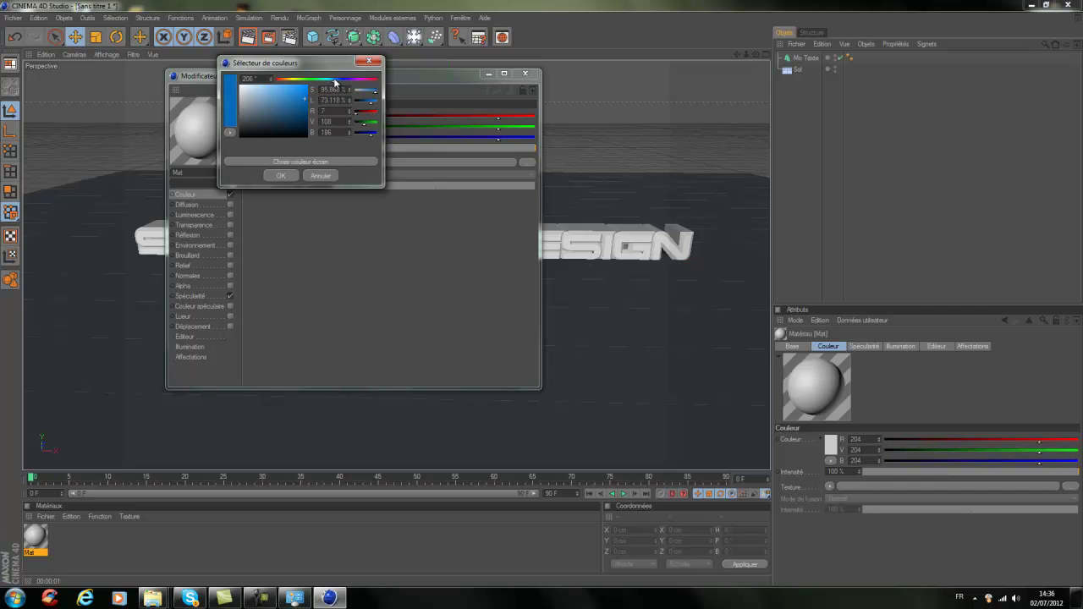
pyautogui.click(318, 79)
pyautogui.click(286, 175)
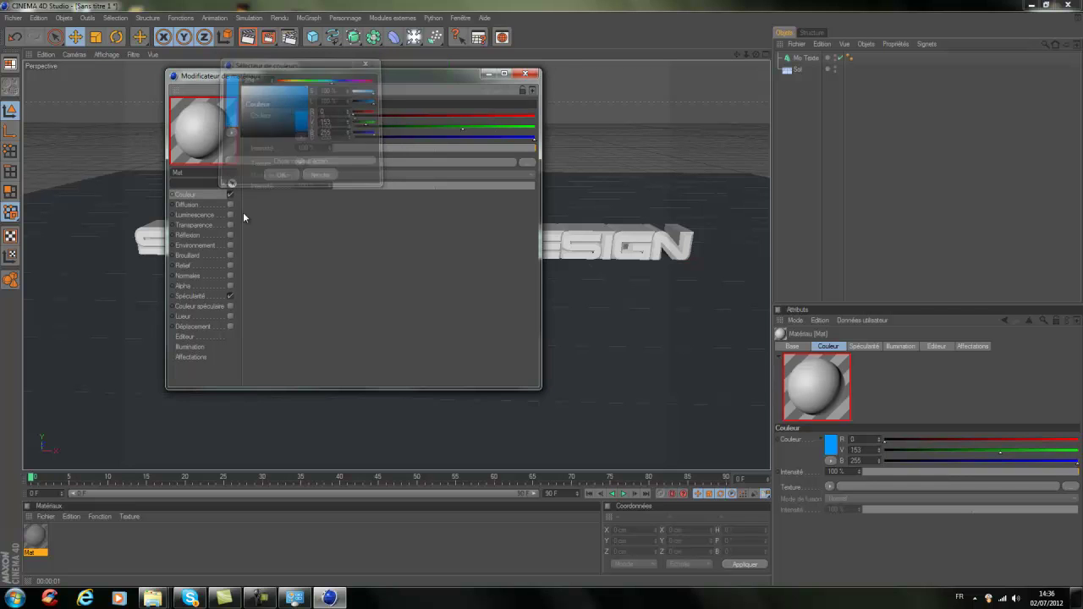
# Step: Enable reflection at 25% intensity on the blue material and disable its specularity
pyautogui.click(197, 236)
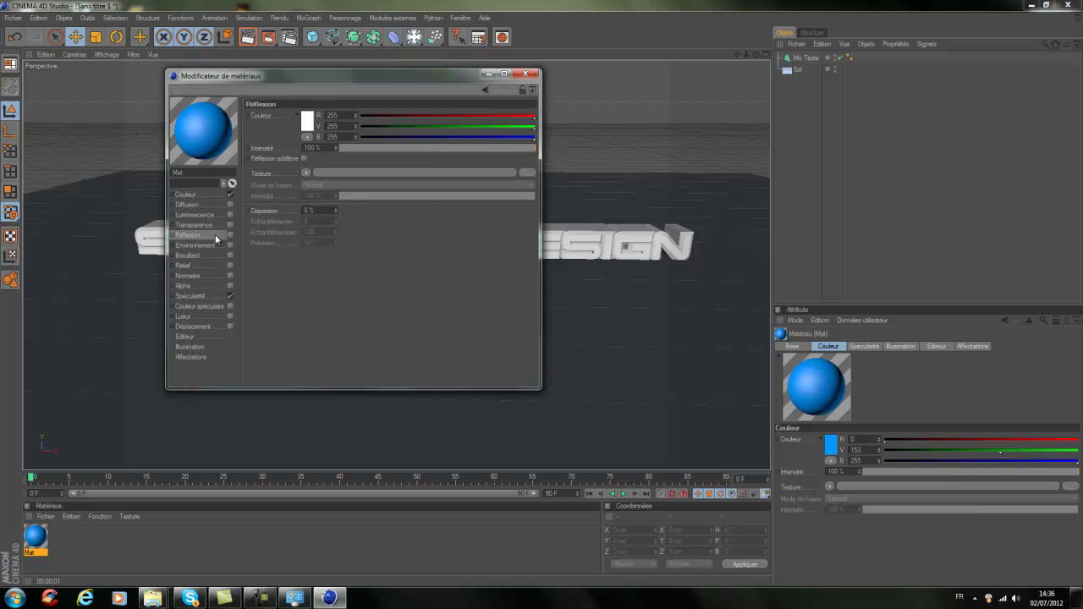
pyautogui.click(230, 235)
pyautogui.click(384, 148)
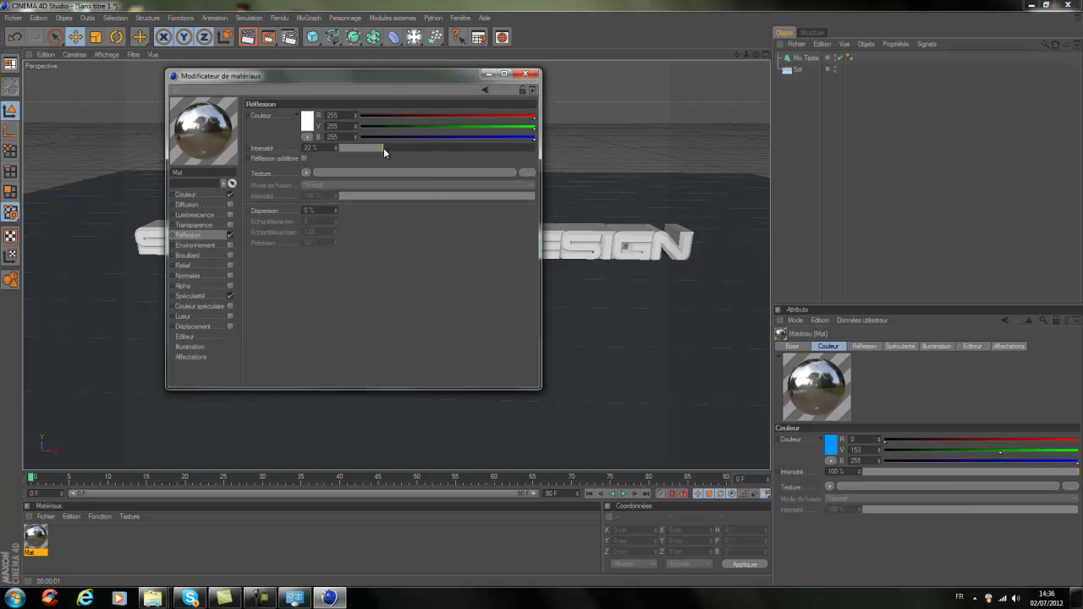
pyautogui.moveTo(385, 147); pyautogui.dragTo(386, 147)
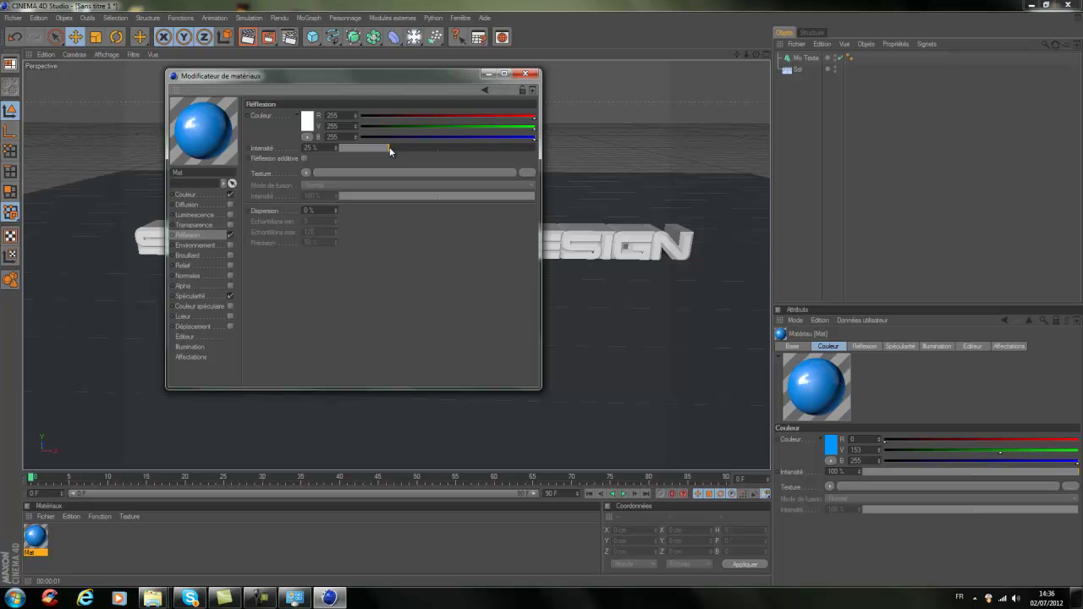
pyautogui.click(203, 297)
pyautogui.click(230, 296)
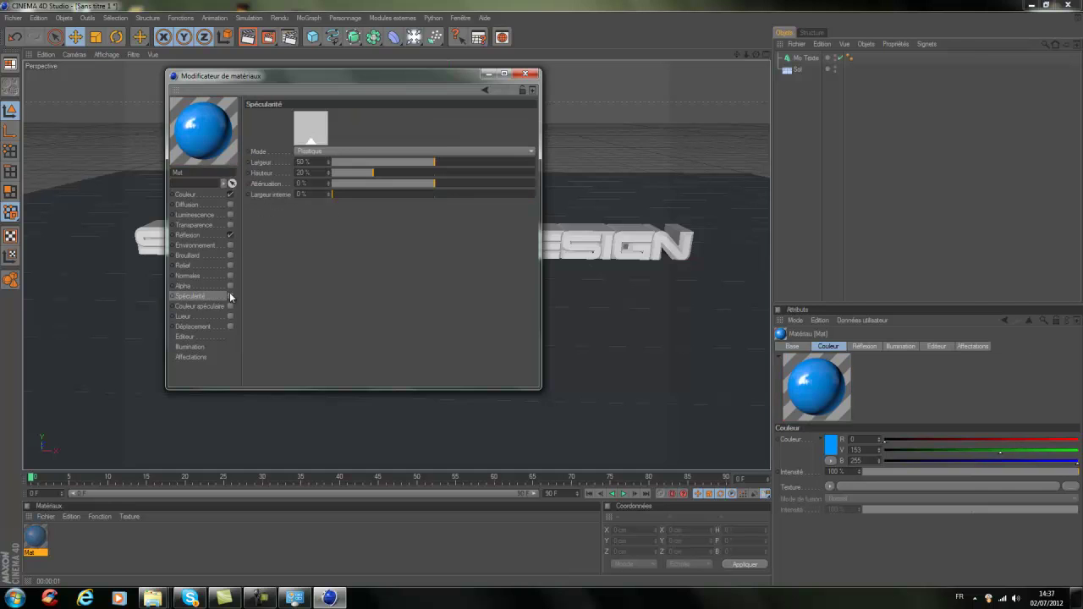
pyautogui.click(531, 73)
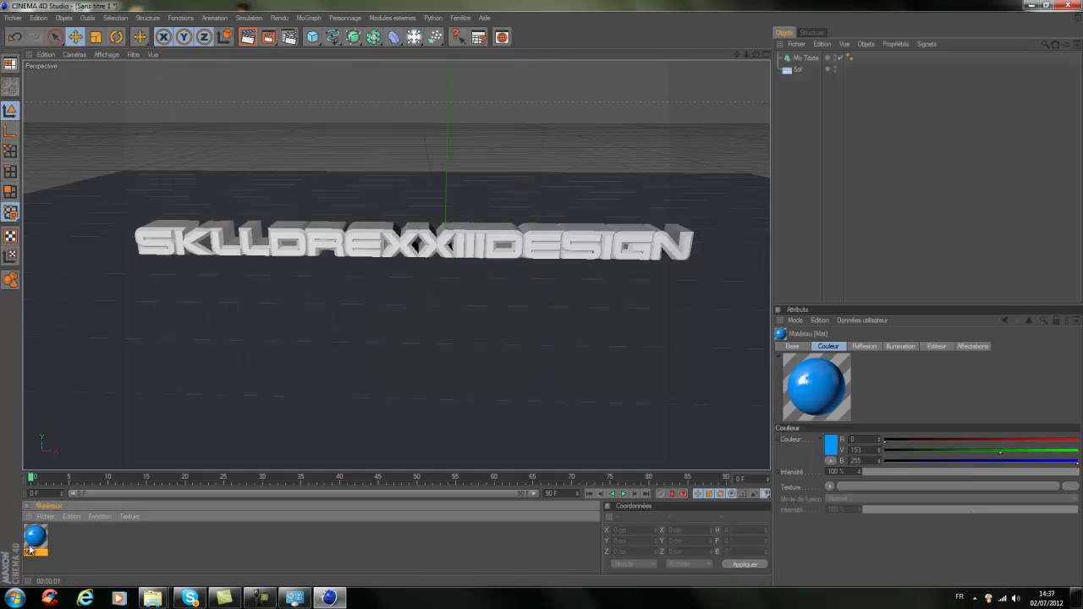
# Step: Create a second material and set its colour to pure red with R 255, V 0, B 0
pyautogui.doubleClick(89, 565)
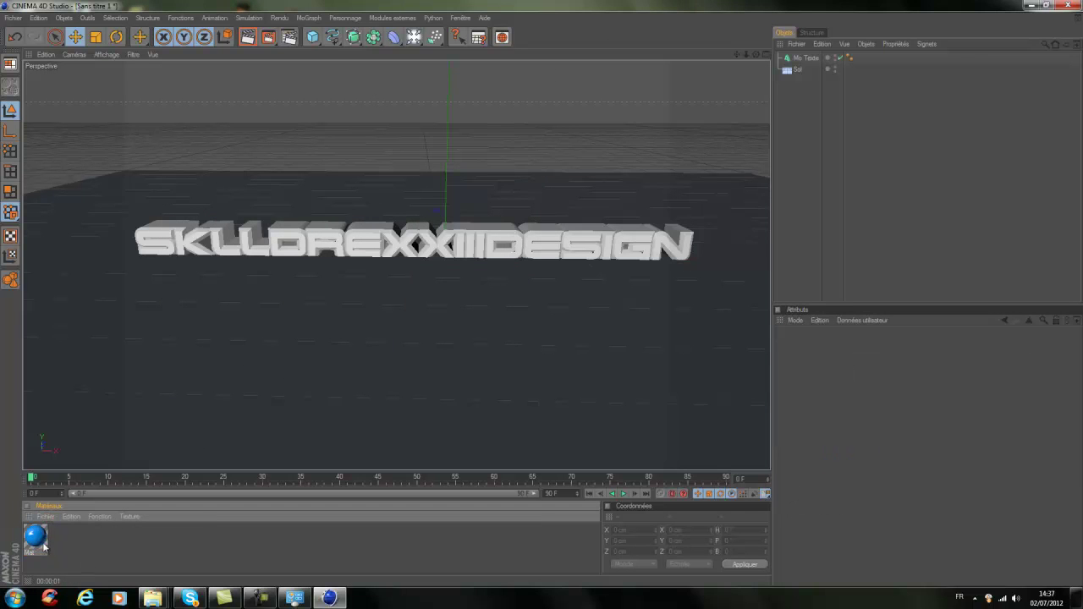
pyautogui.doubleClick(34, 541)
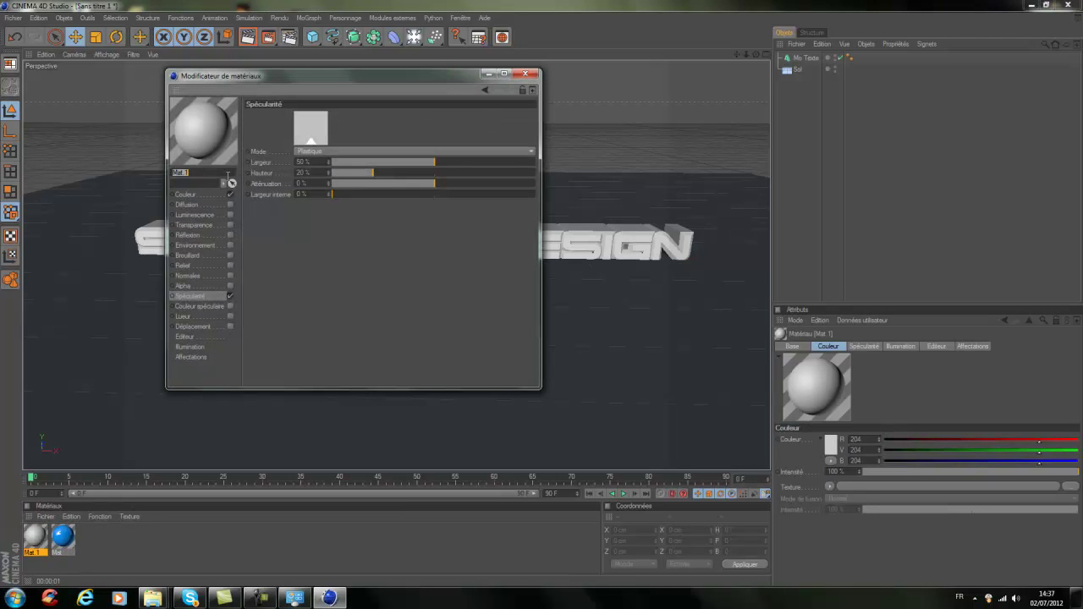
pyautogui.click(185, 194)
pyautogui.click(301, 121)
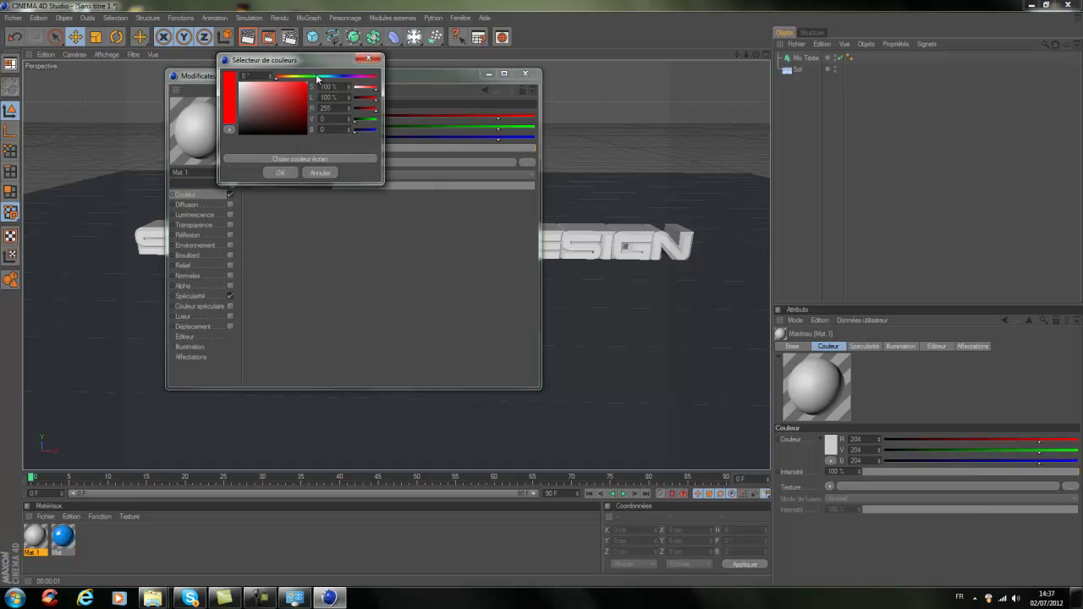
pyautogui.click(282, 173)
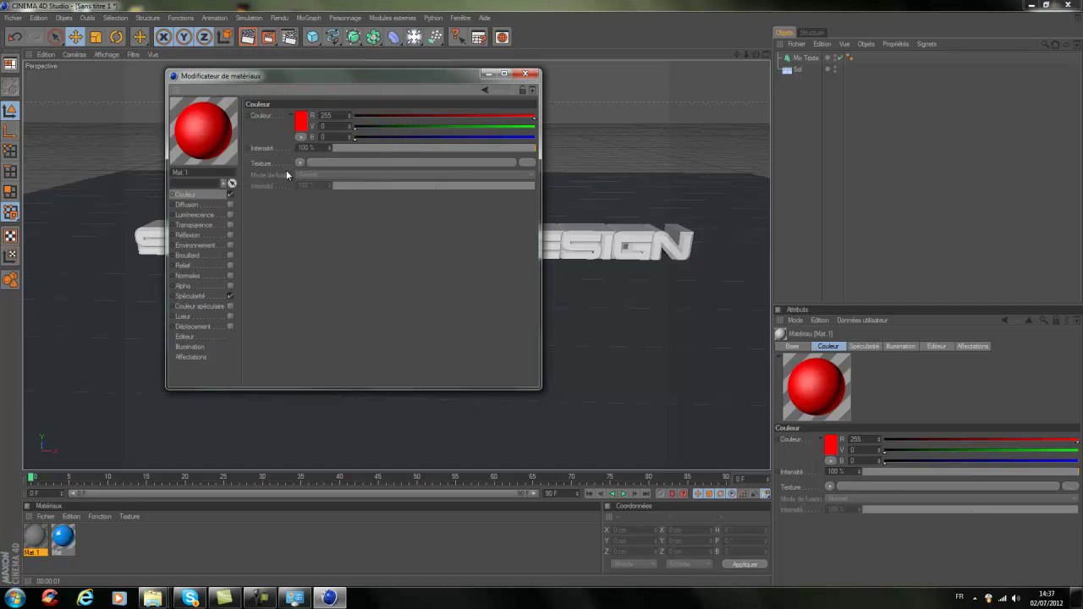
# Step: Enable reflection at 23% intensity on the red material and disable its specularity
pyautogui.click(188, 235)
pyautogui.click(231, 235)
pyautogui.moveTo(382, 148)
pyautogui.mouseDown()
pyautogui.moveTo(372, 146)
pyautogui.moveTo(388, 146)
pyautogui.mouseUp()
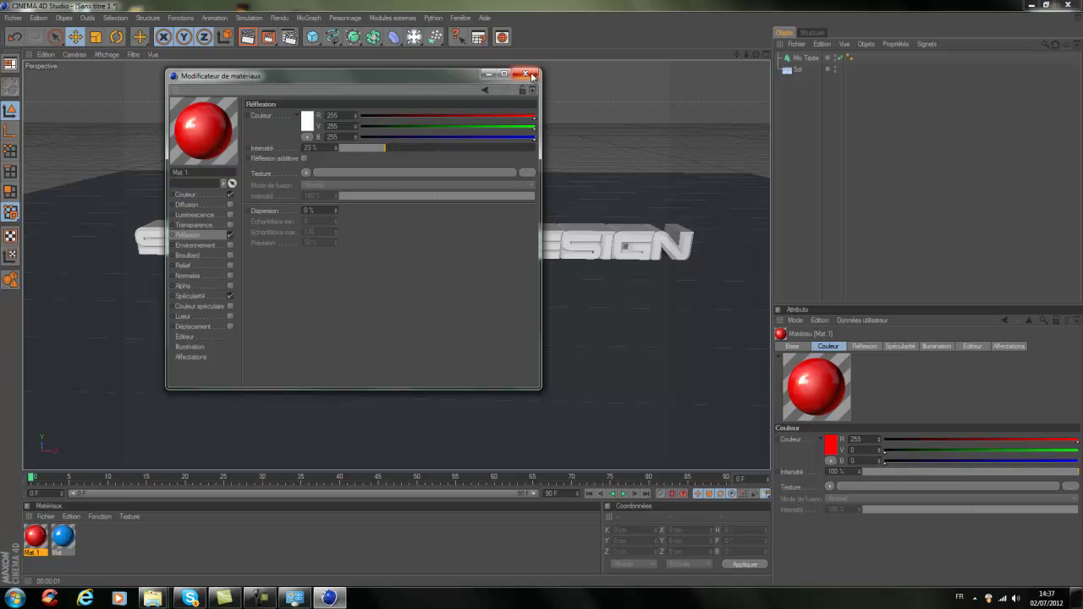
pyautogui.click(230, 296)
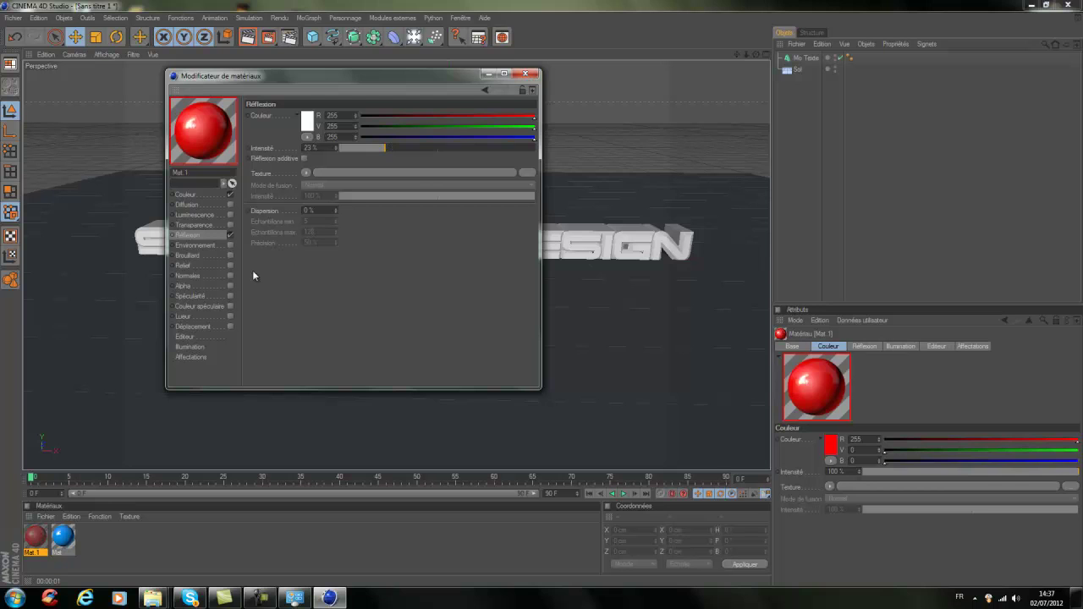
pyautogui.click(525, 74)
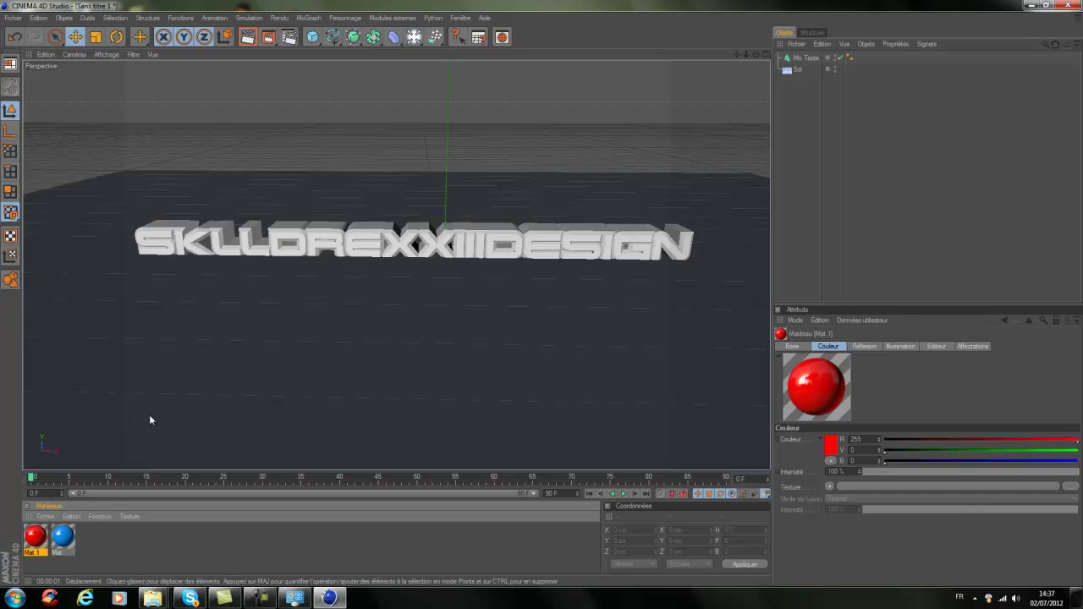
# Step: Apply the blue material to the whole 3D text, undoing the red material's misplaced assignment to the floor
pyautogui.moveTo(61, 535); pyautogui.dragTo(168, 231)
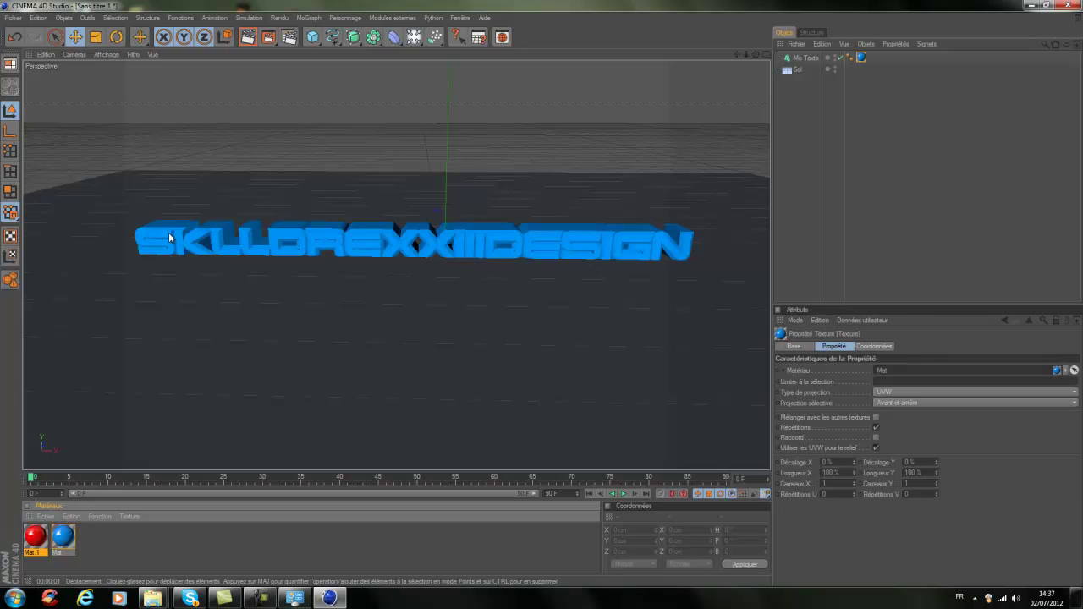
pyautogui.moveTo(194, 267); pyautogui.dragTo(195, 264)
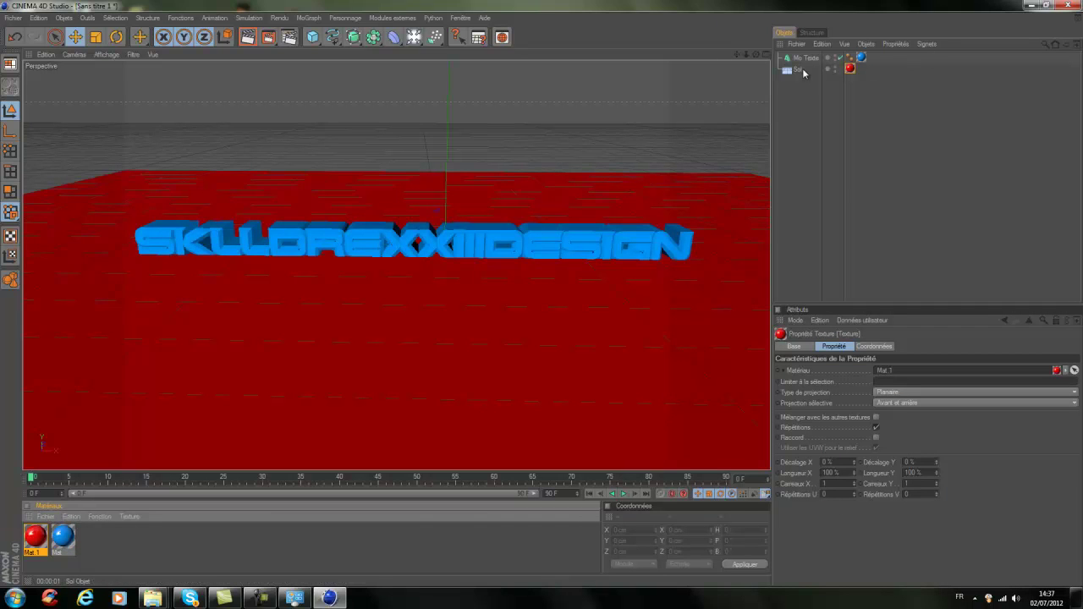
pyautogui.hotkey('ctrl', 'z')
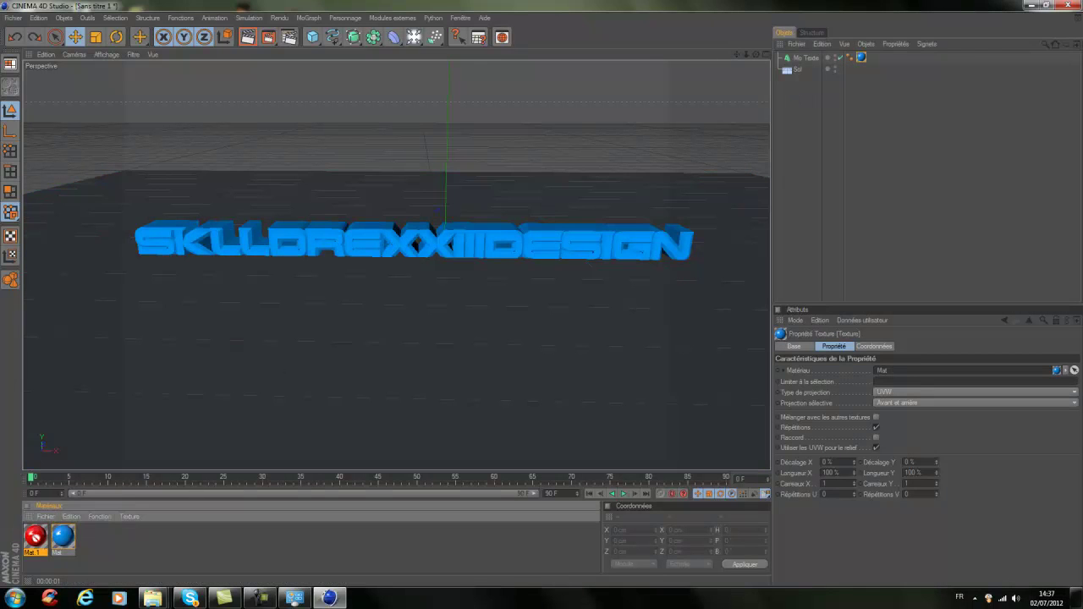
# Step: Apply the red material to the text, restrict it to selection C1, and render the view to check the two colours
pyautogui.moveTo(191, 215); pyautogui.dragTo(173, 246)
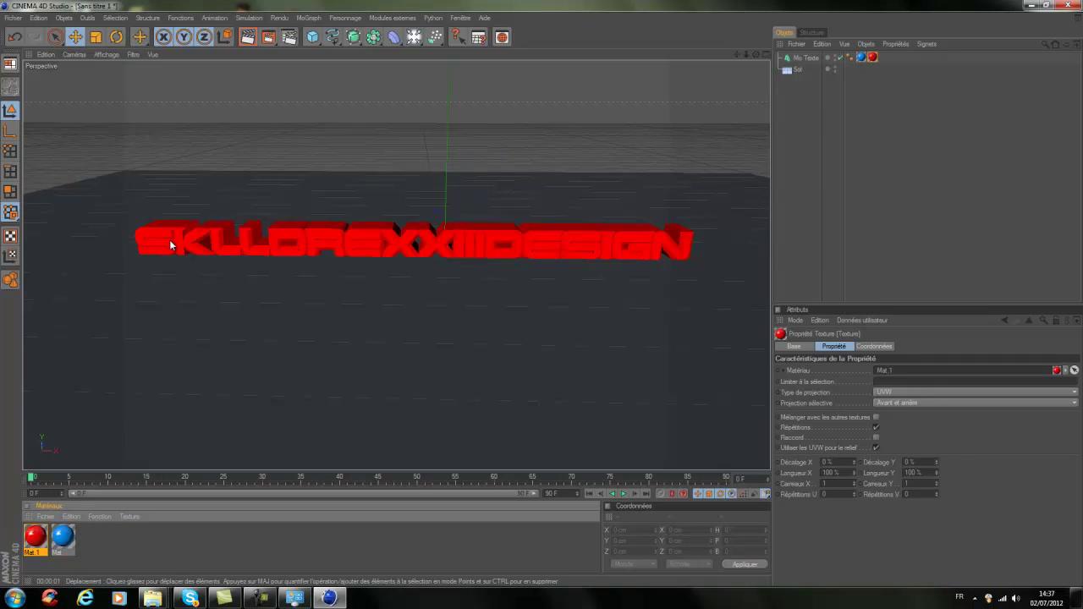
pyautogui.click(888, 381)
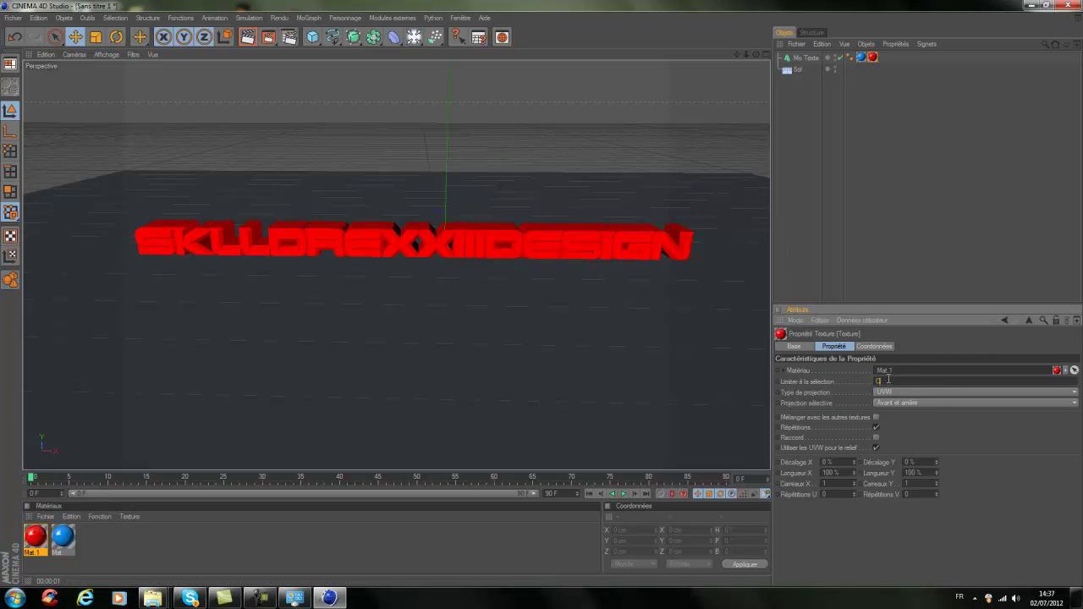
pyautogui.press('Return')
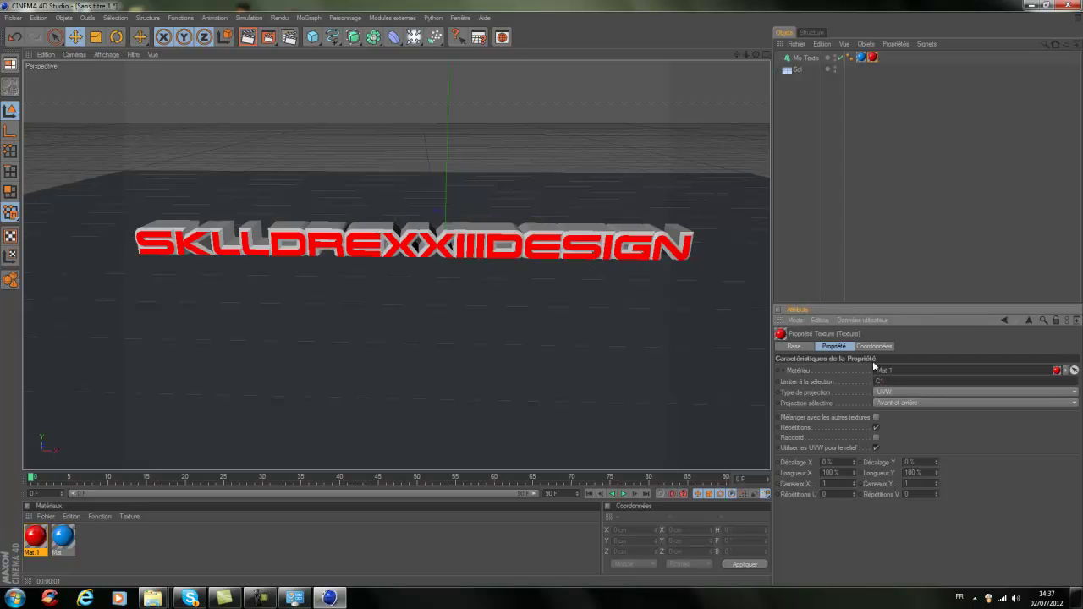
pyautogui.click(831, 259)
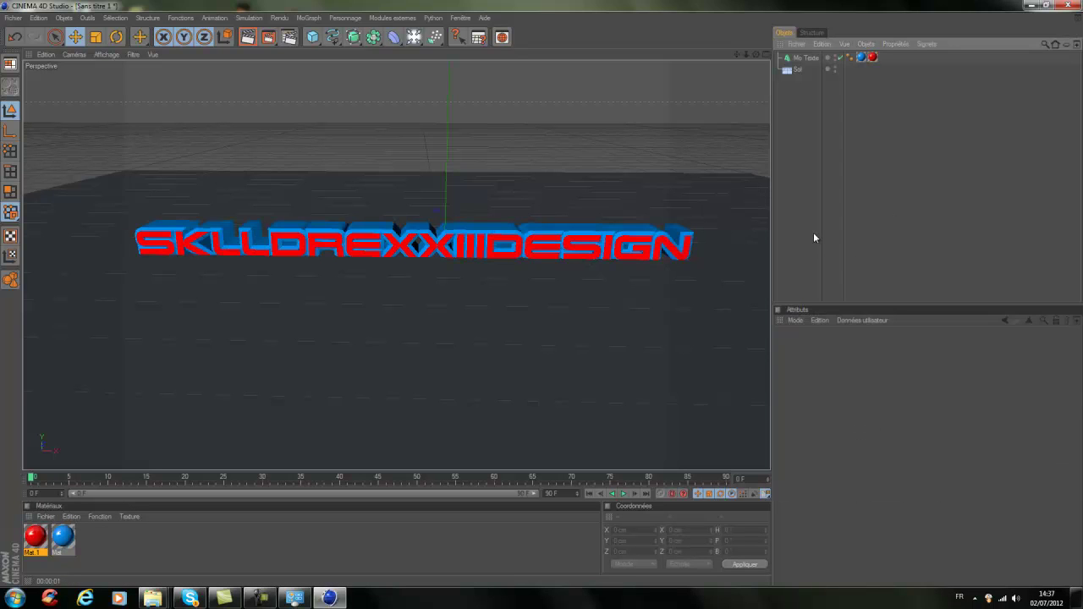
pyautogui.click(248, 40)
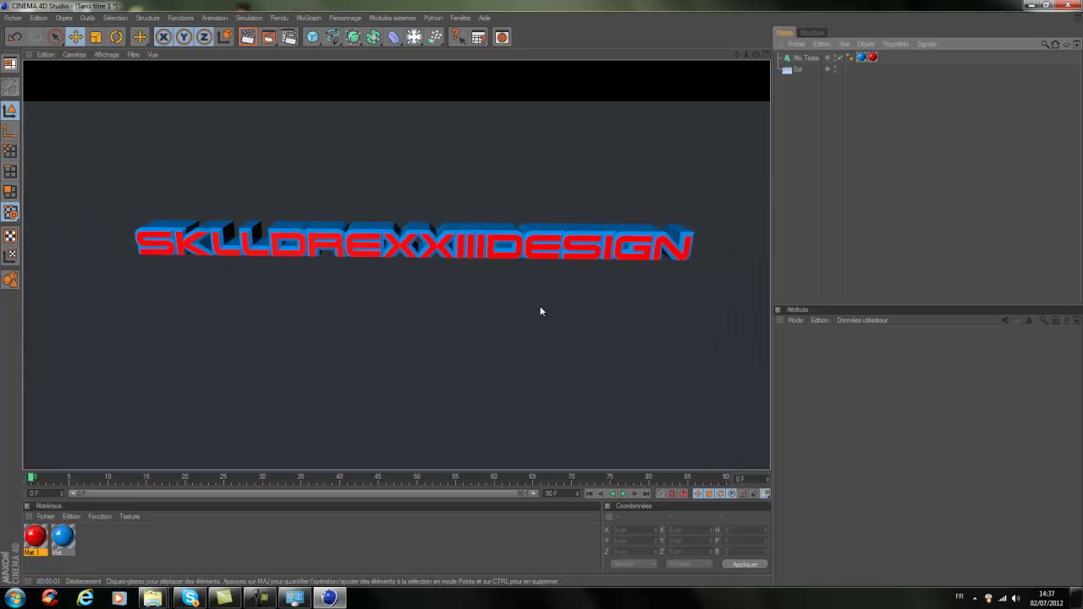
pyautogui.click(822, 177)
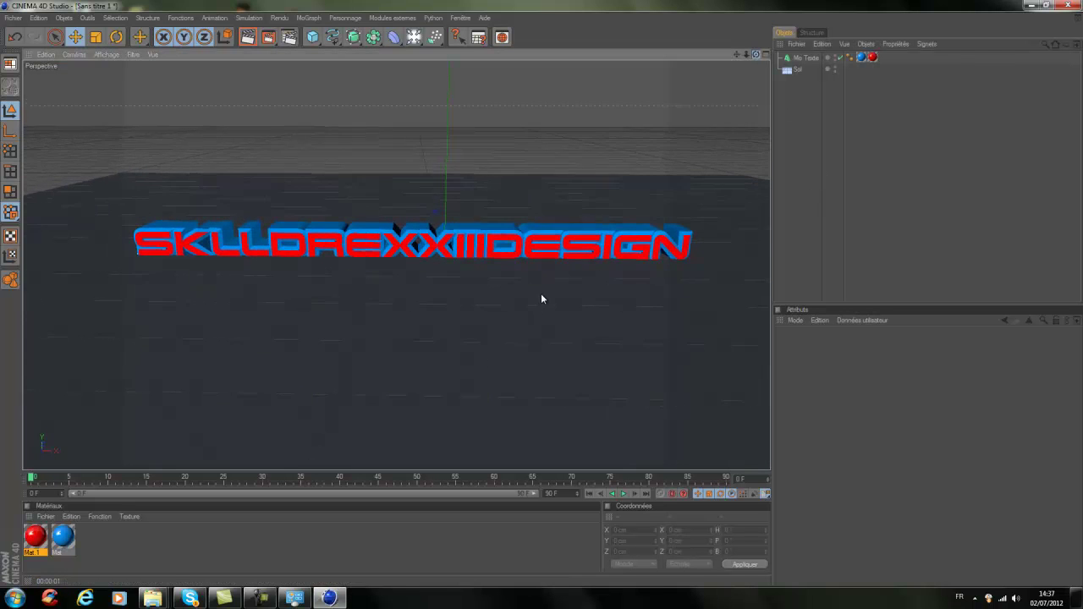
# Step: Add an omni light and place it above the text's first letters, at about X -420, Y 232, Z -3 cm
pyautogui.click(413, 37)
pyautogui.moveTo(448, 224); pyautogui.dragTo(449, 52)
pyautogui.moveTo(552, 83); pyautogui.dragTo(864, 82)
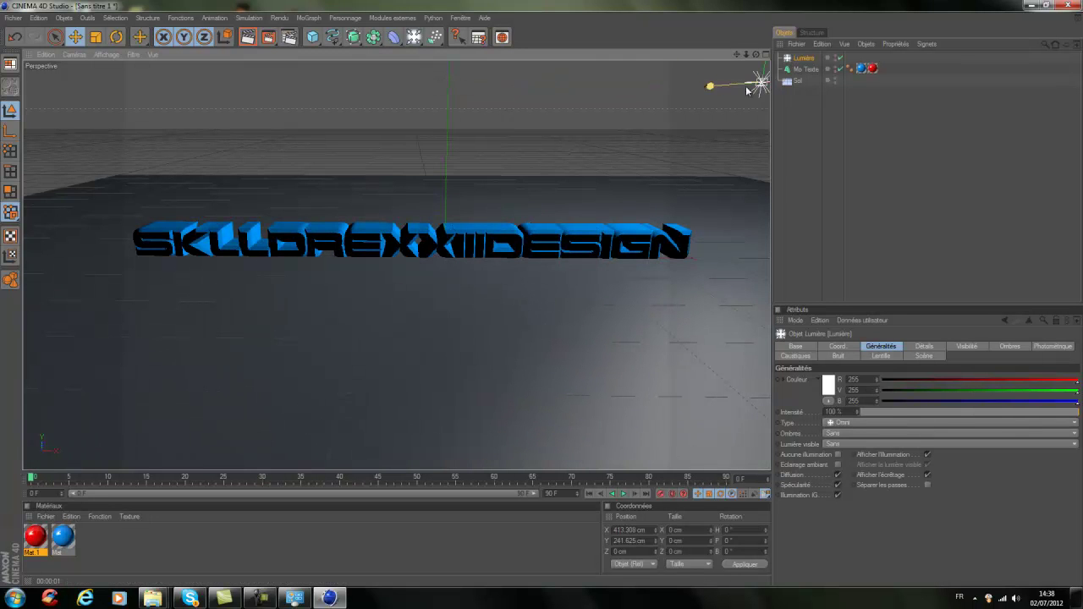
pyautogui.scroll(-2, 758, 85)
pyautogui.moveTo(756, 104); pyautogui.dragTo(698, 104)
pyautogui.hotkey('ctrl', 'z')
pyautogui.hotkey('ctrl', 'z')
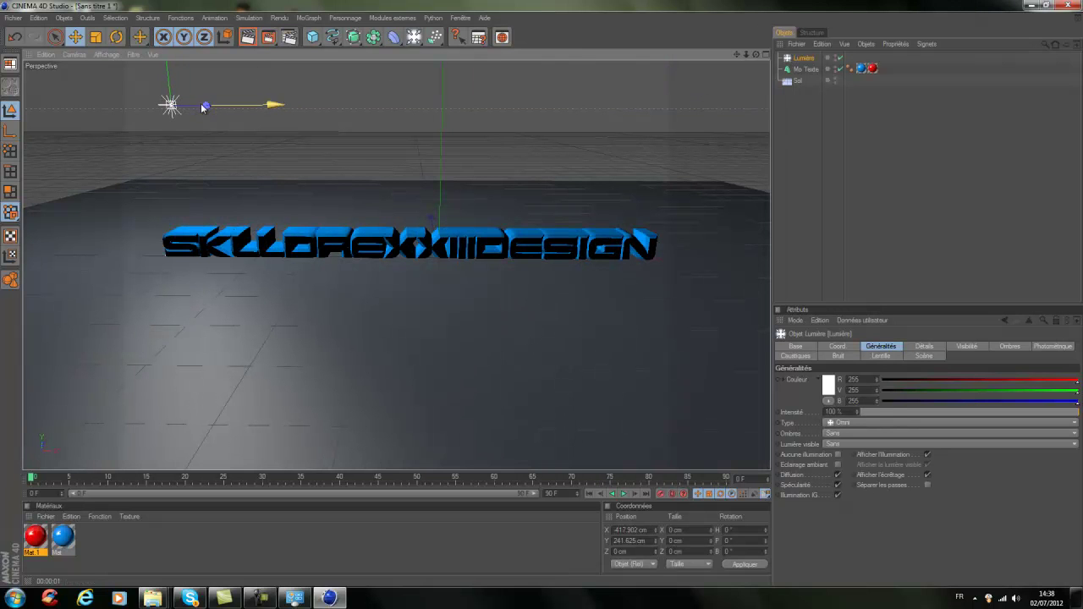
pyautogui.moveTo(201, 115); pyautogui.dragTo(210, 123)
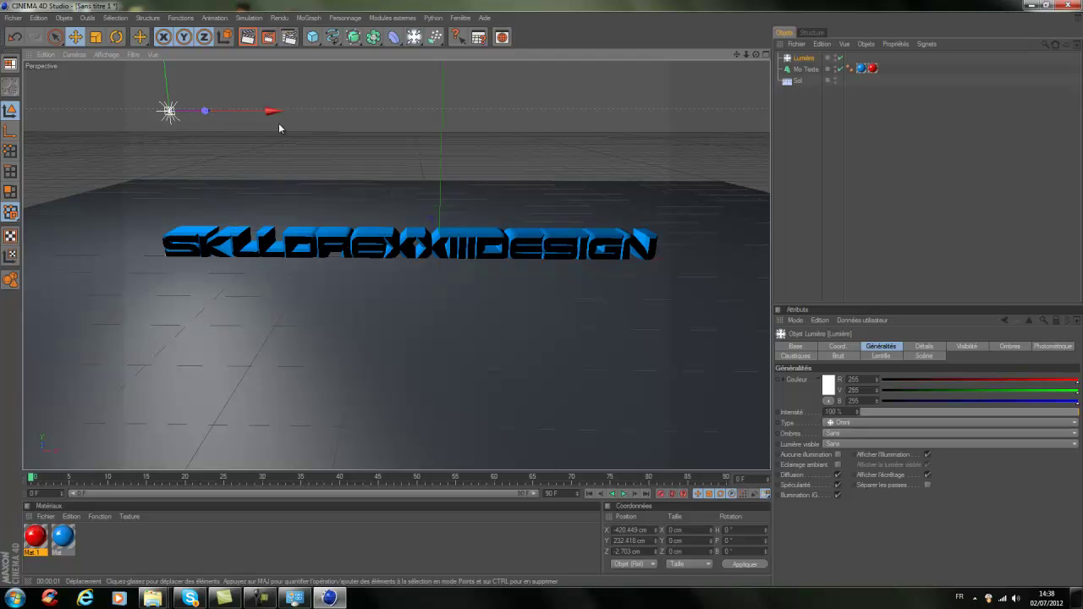
pyautogui.moveTo(542, 298)
pyautogui.keyDown('alt'); pyautogui.mouseDown()
pyautogui.moveTo(540, 309)
pyautogui.moveTo(540, 295)
pyautogui.mouseUp(); pyautogui.keyUp('alt')
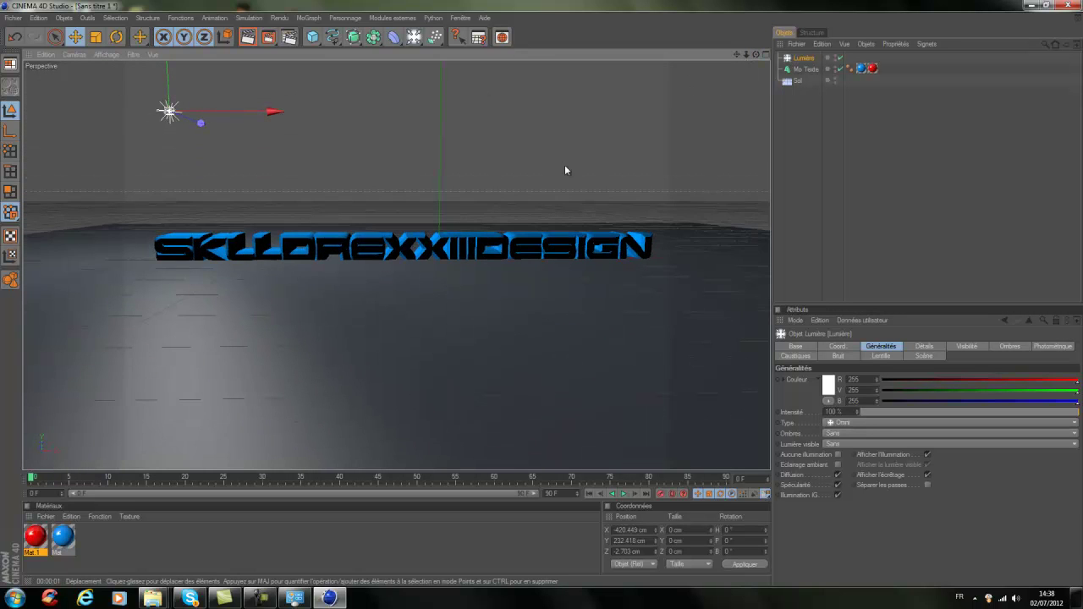
# Step: Using the four-view layout, move the light inside the text's first letter, at about X -423, Y 22, Z 30 cm
pyautogui.click(766, 56)
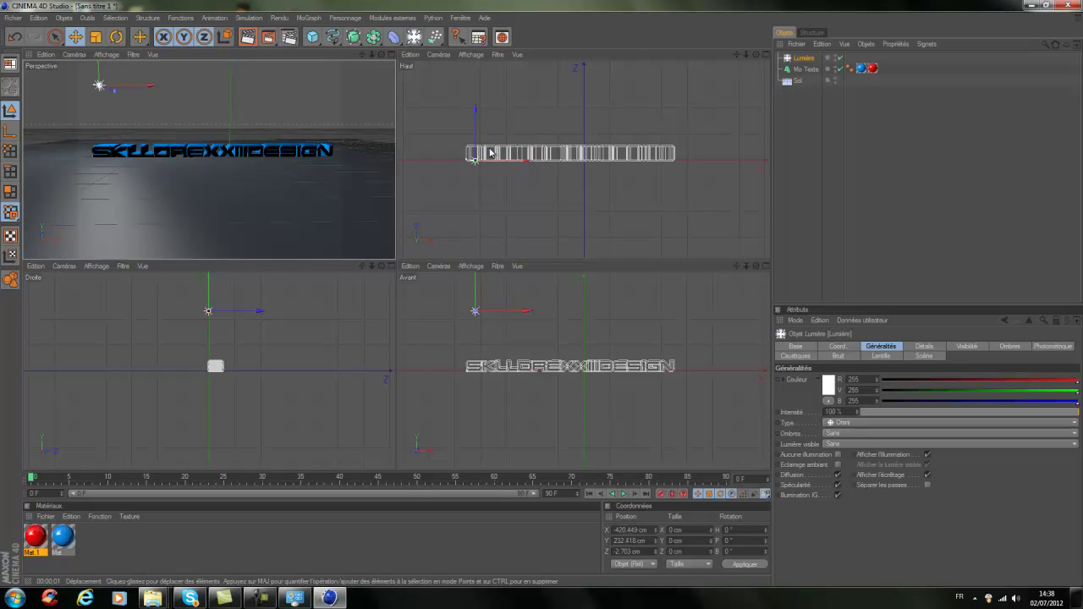
pyautogui.moveTo(474, 138); pyautogui.dragTo(475, 130)
pyautogui.moveTo(543, 263); pyautogui.dragTo(542, 263)
pyautogui.moveTo(476, 291); pyautogui.dragTo(542, 294)
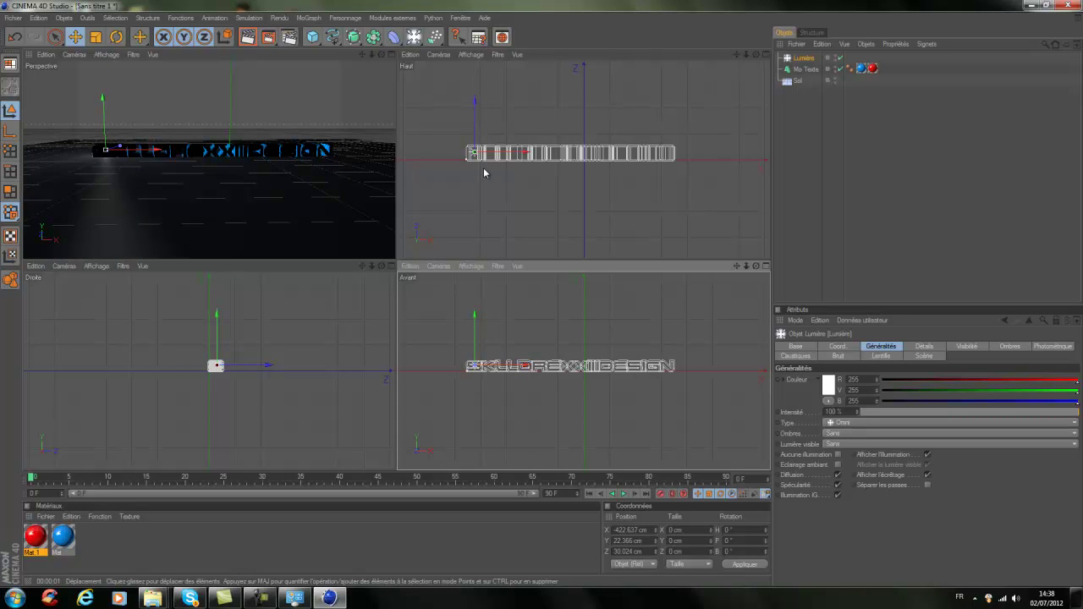
# Step: Duplicate the light and shift the copy along the text to about X -291 cm
pyautogui.click(807, 60)
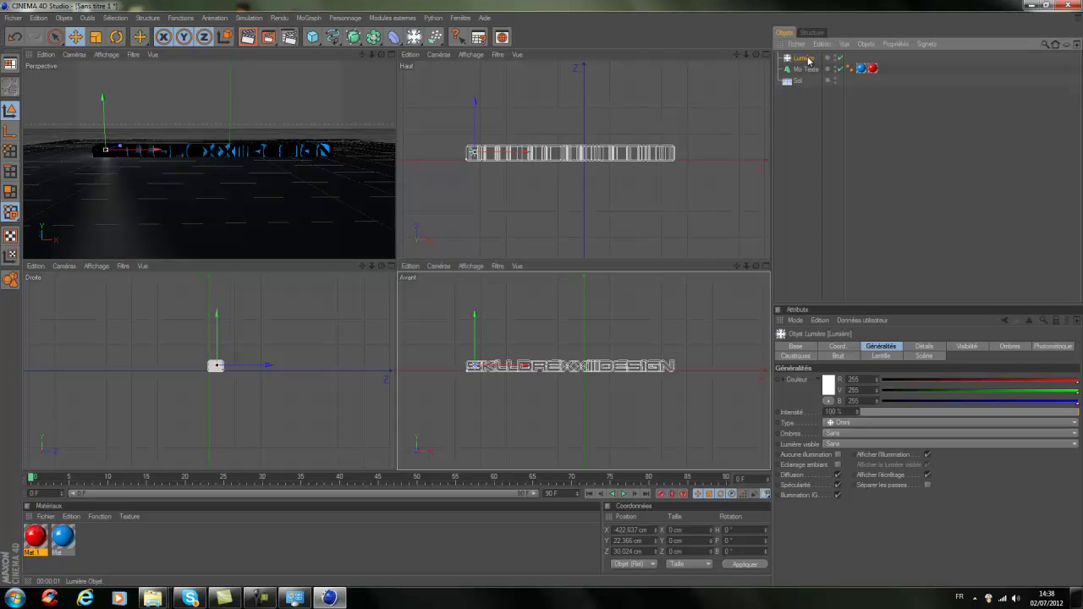
pyautogui.keyDown('ctrl'); pyautogui.moveTo(807, 66); pyautogui.dragTo(808, 67); pyautogui.keyUp('ctrl')
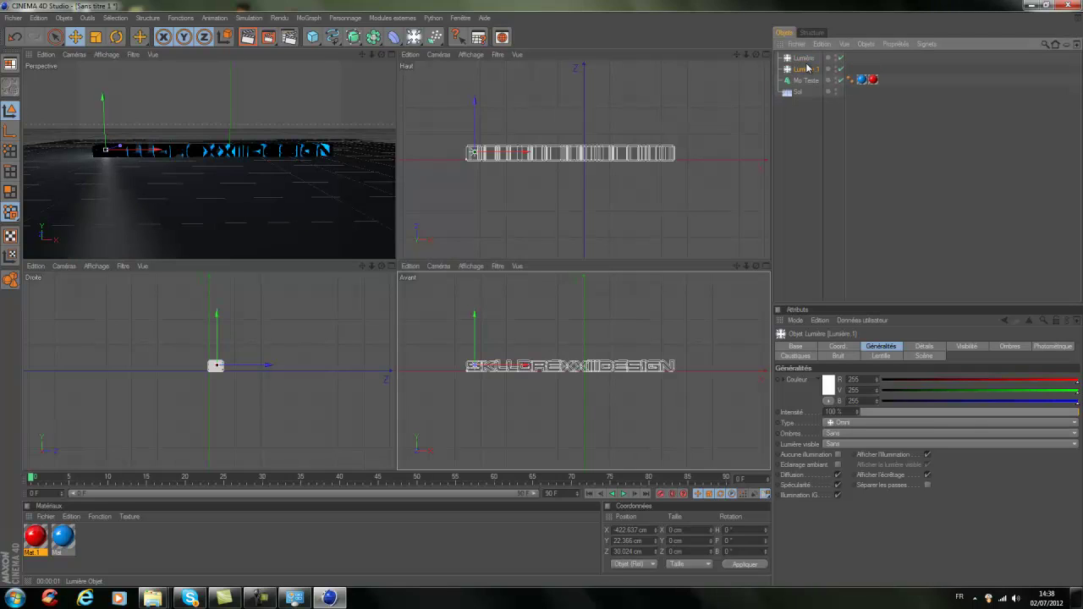
pyautogui.moveTo(516, 375); pyautogui.dragTo(542, 297)
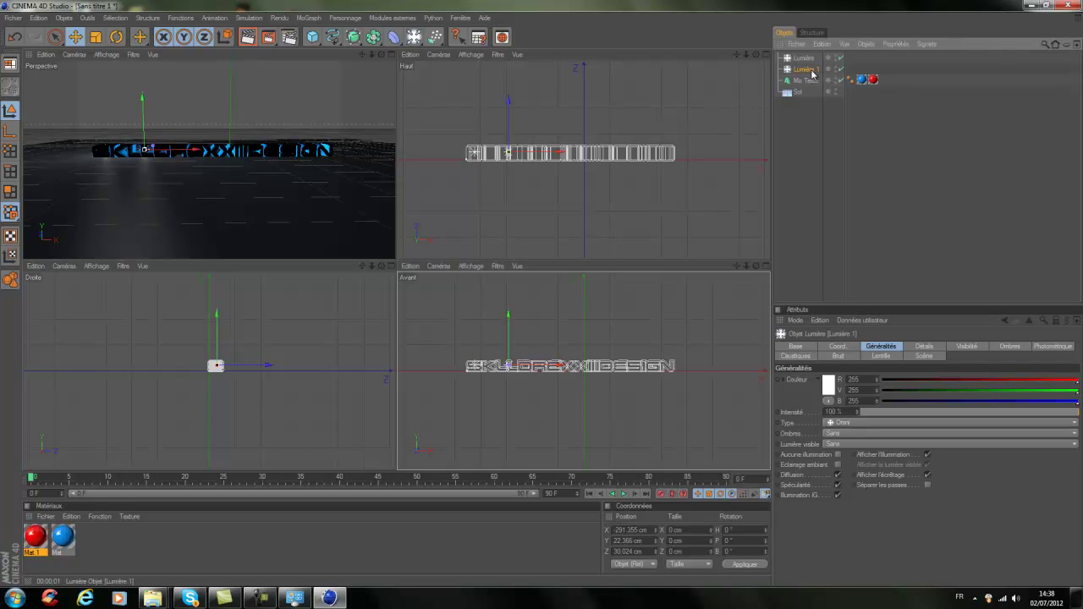
# Step: Make three more light copies, spacing them along the text up to about X 39 cm
pyautogui.keyDown('ctrl'); pyautogui.moveTo(811, 74); pyautogui.dragTo(812, 81); pyautogui.keyUp('ctrl')
pyautogui.moveTo(550, 298); pyautogui.dragTo(546, 300)
pyautogui.keyDown('ctrl'); pyautogui.moveTo(809, 85); pyautogui.dragTo(814, 95); pyautogui.keyUp('ctrl')
pyautogui.moveTo(545, 296); pyautogui.dragTo(539, 297)
pyautogui.keyDown('ctrl'); pyautogui.moveTo(810, 92); pyautogui.dragTo(812, 97); pyautogui.keyUp('ctrl')
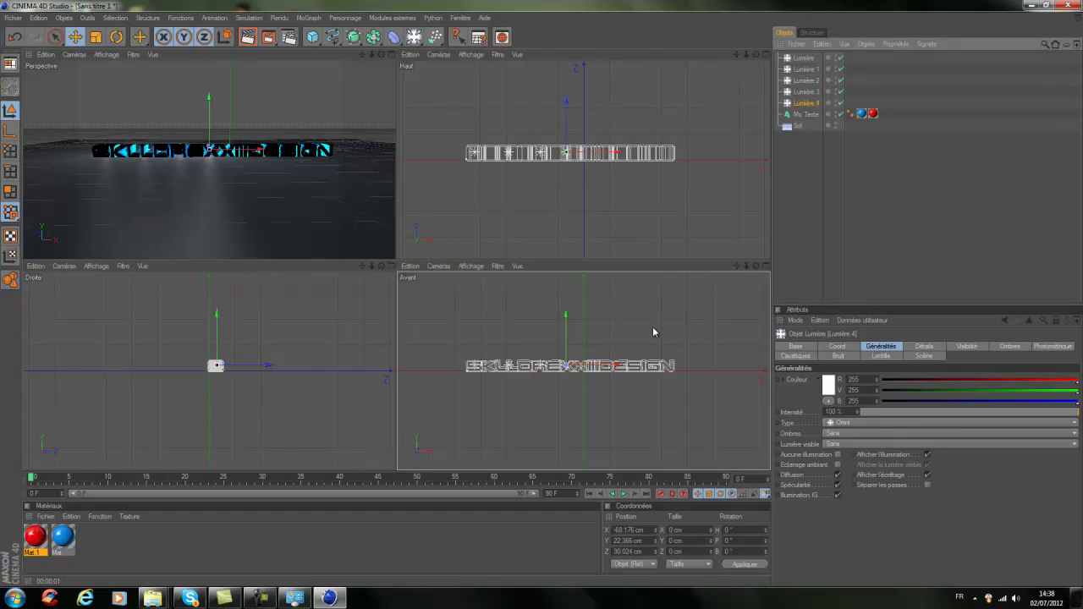
pyautogui.moveTo(548, 297); pyautogui.dragTo(542, 299)
# Step: Add three further light copies spaced along the rest of the text, placing the last in the final letter at about X 339 cm
pyautogui.keyDown('ctrl'); pyautogui.moveTo(817, 104); pyautogui.dragTo(815, 109); pyautogui.keyUp('ctrl')
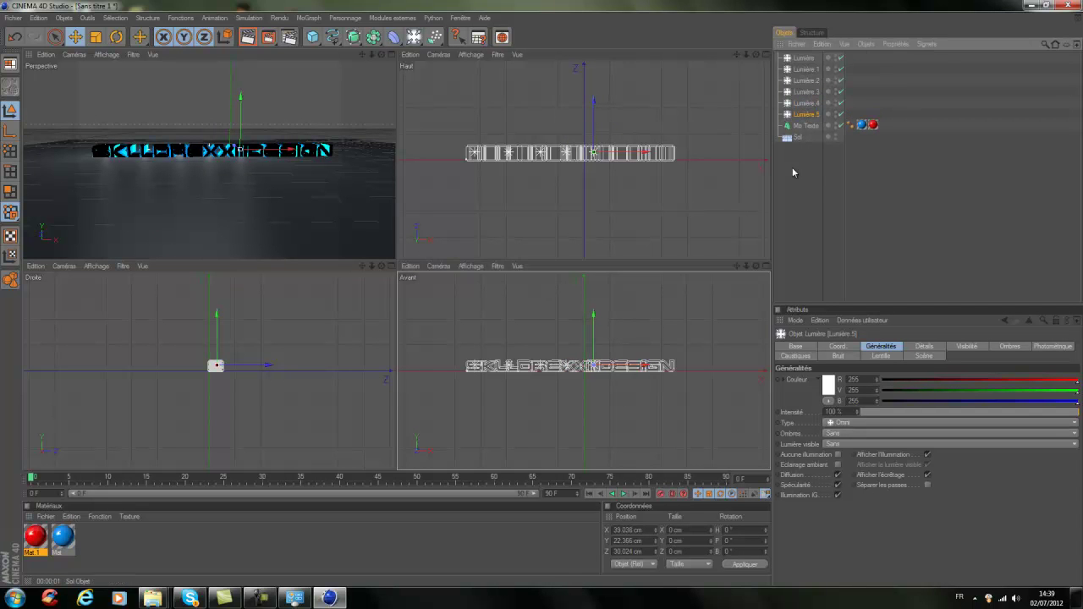
pyautogui.moveTo(543, 298); pyautogui.dragTo(543, 297)
pyautogui.keyDown('ctrl'); pyautogui.moveTo(804, 114); pyautogui.dragTo(800, 124); pyautogui.keyUp('ctrl')
pyautogui.moveTo(553, 297); pyautogui.dragTo(543, 298)
pyautogui.click(806, 125)
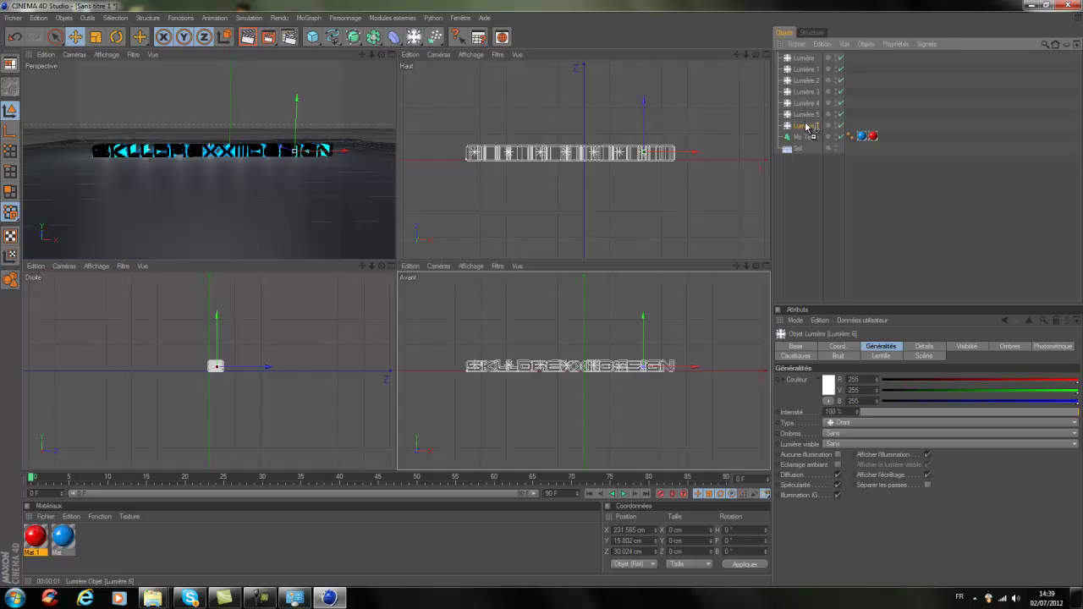
pyautogui.keyDown('ctrl'); pyautogui.moveTo(806, 131); pyautogui.dragTo(803, 133); pyautogui.keyUp('ctrl')
pyautogui.moveTo(592, 338); pyautogui.dragTo(538, 295)
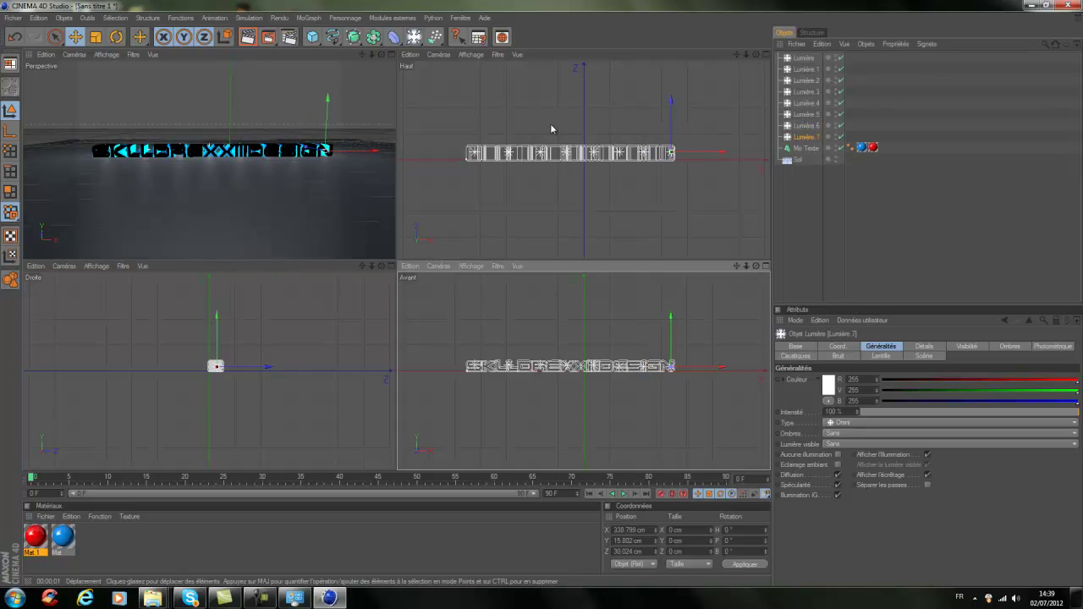
# Step: Maximize the perspective view and render it to check the lighting inside the text
pyautogui.click(390, 55)
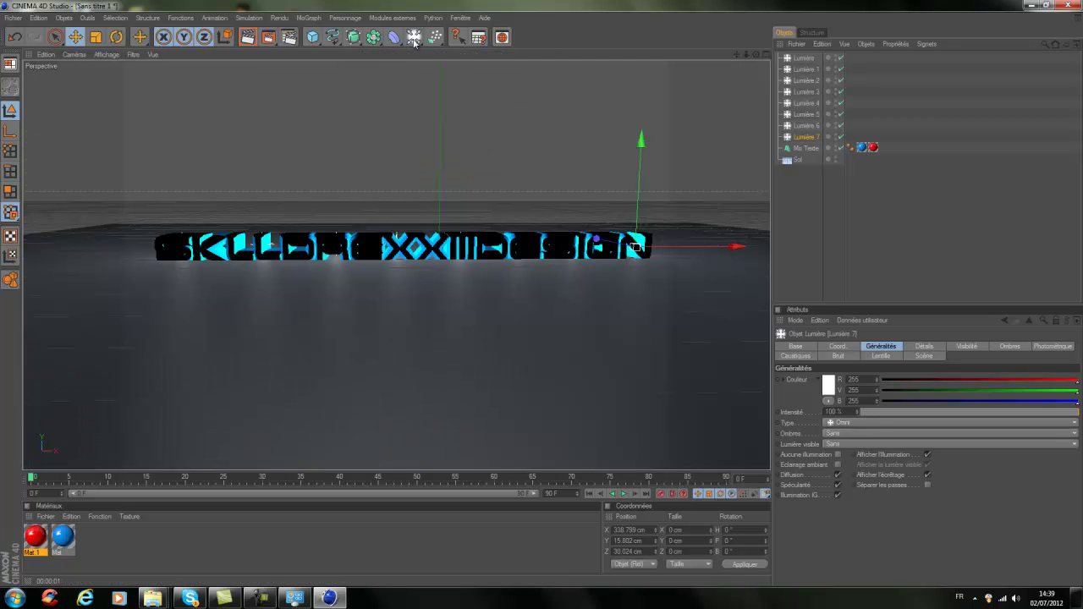
pyautogui.click(246, 39)
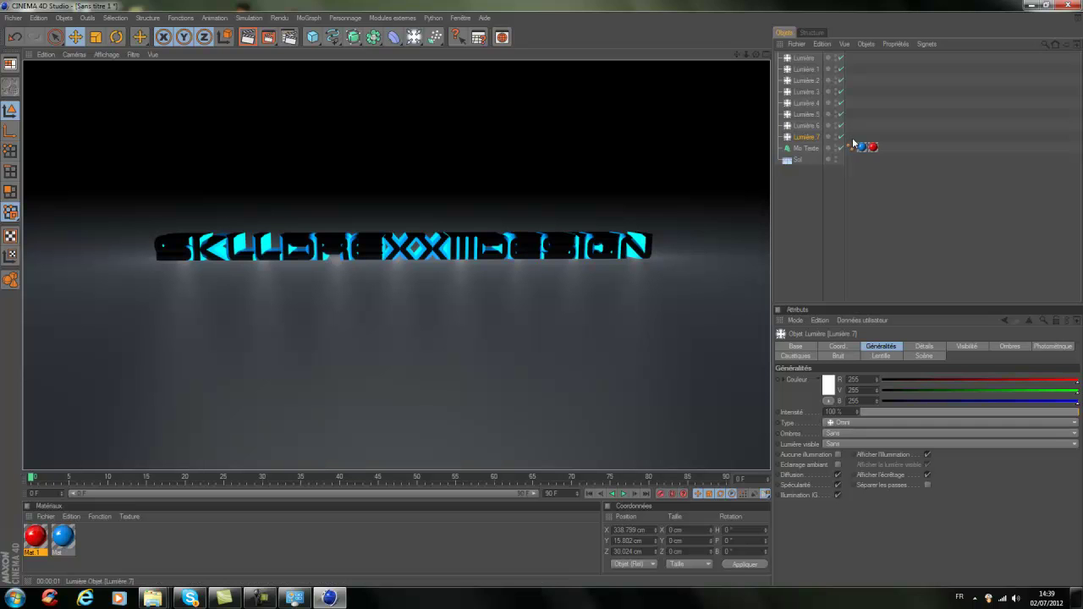
# Step: Group all eight lights under one null object and clear the material selection
pyautogui.moveTo(854, 137); pyautogui.dragTo(819, 54)
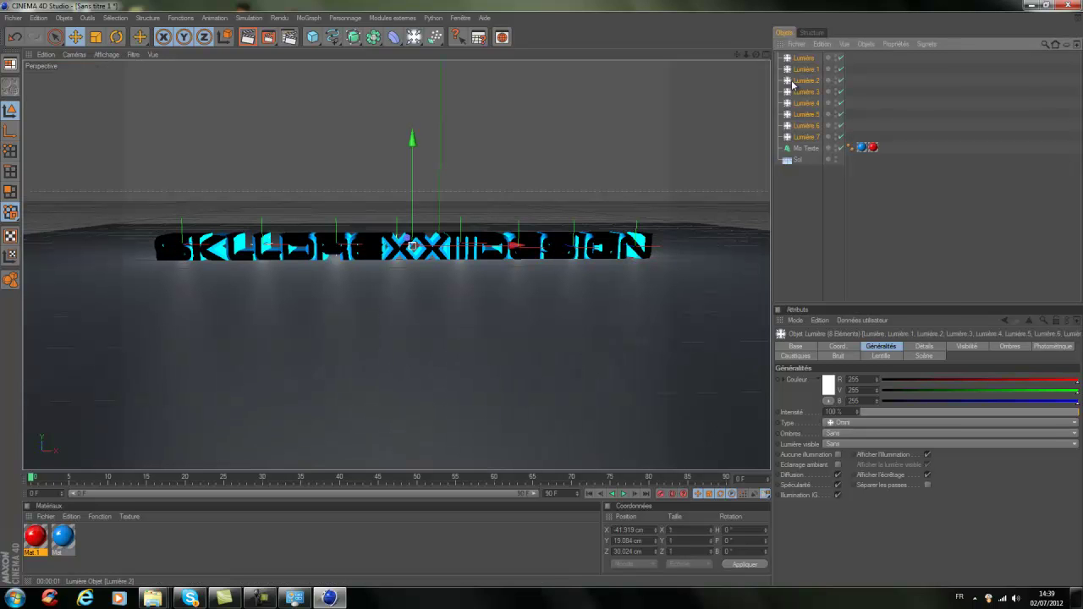
pyautogui.rightClick(795, 86)
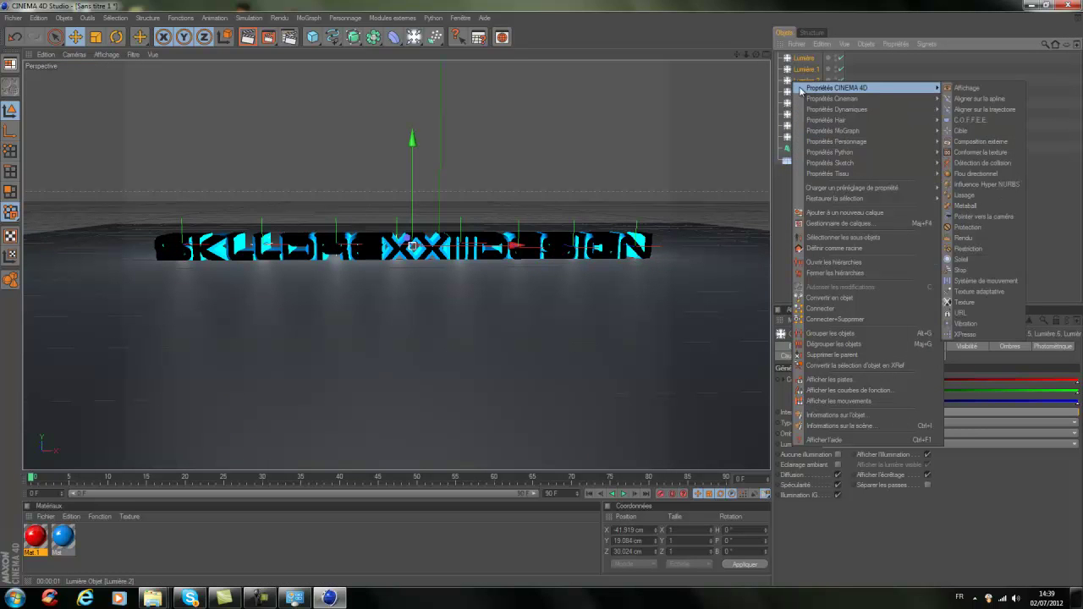
pyautogui.click(831, 333)
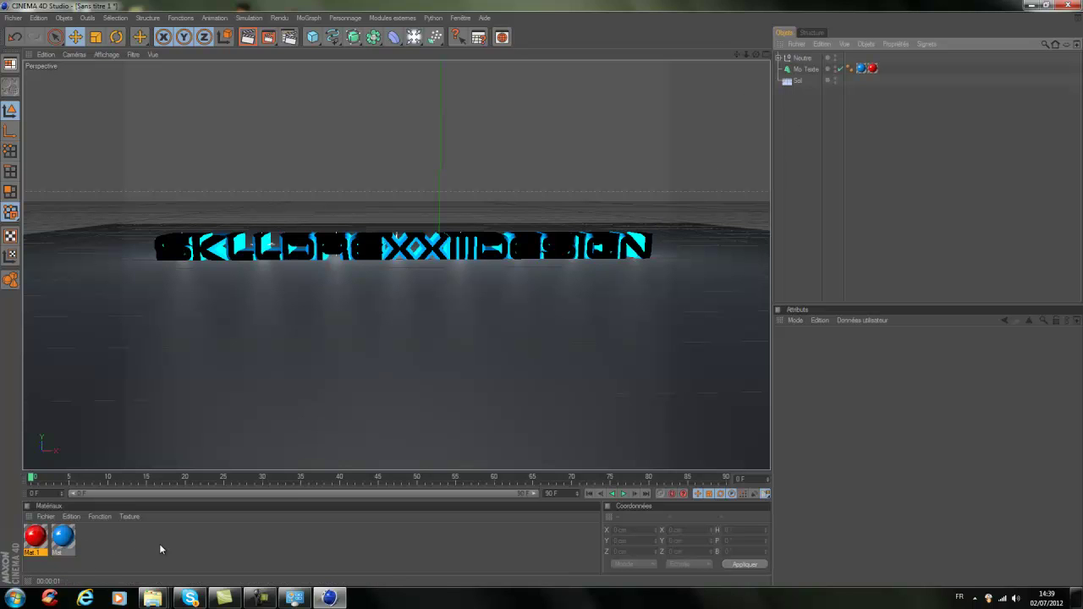
pyautogui.click(130, 541)
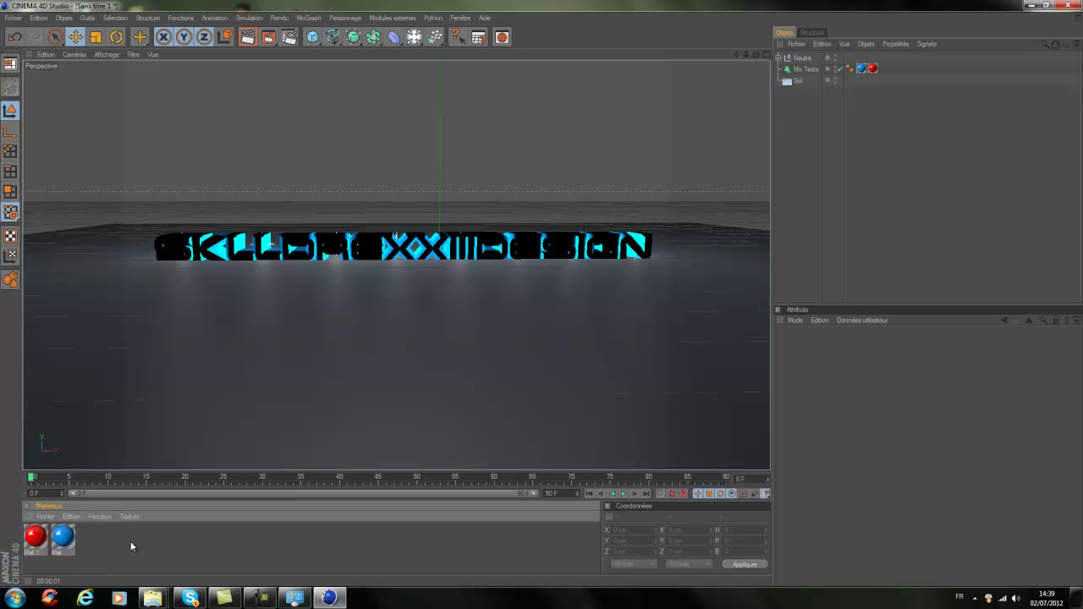
# Step: Create a new default grey material, look at its colour settings and close its editor
pyautogui.doubleClick(110, 553)
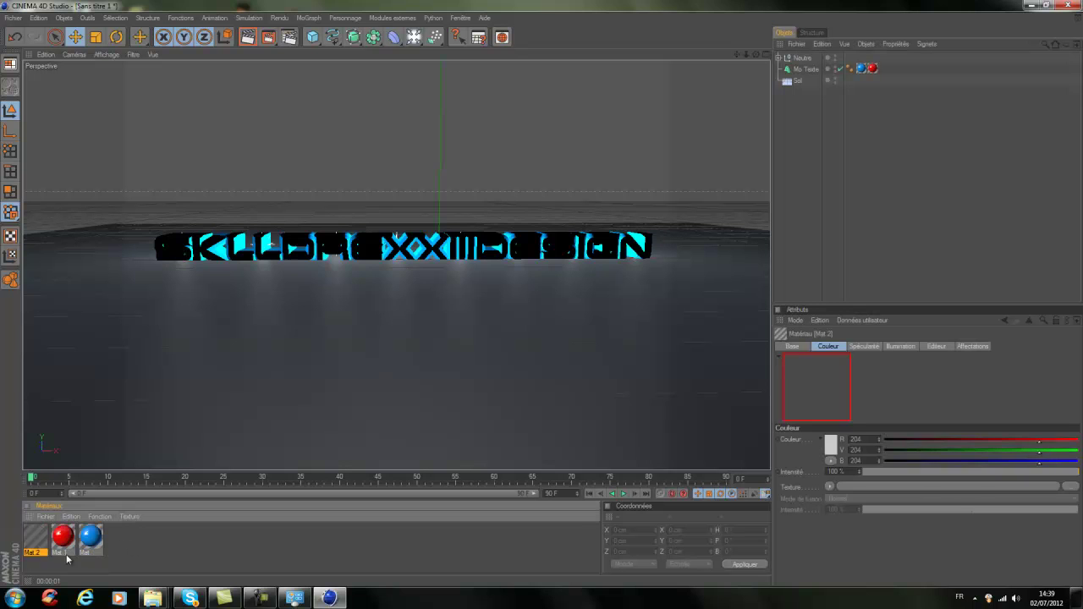
pyautogui.doubleClick(35, 537)
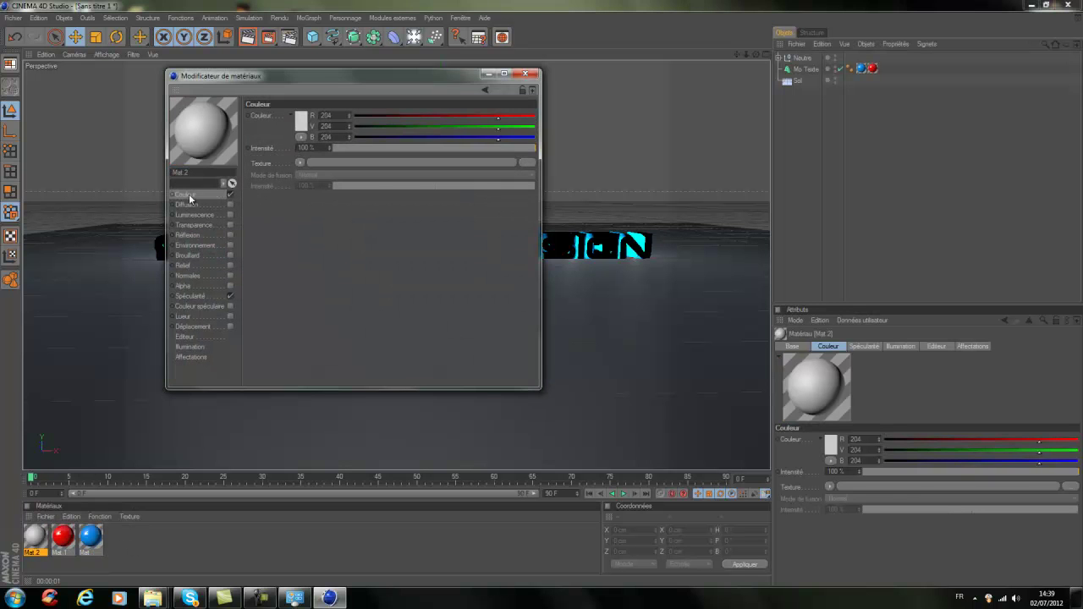
pyautogui.click(525, 74)
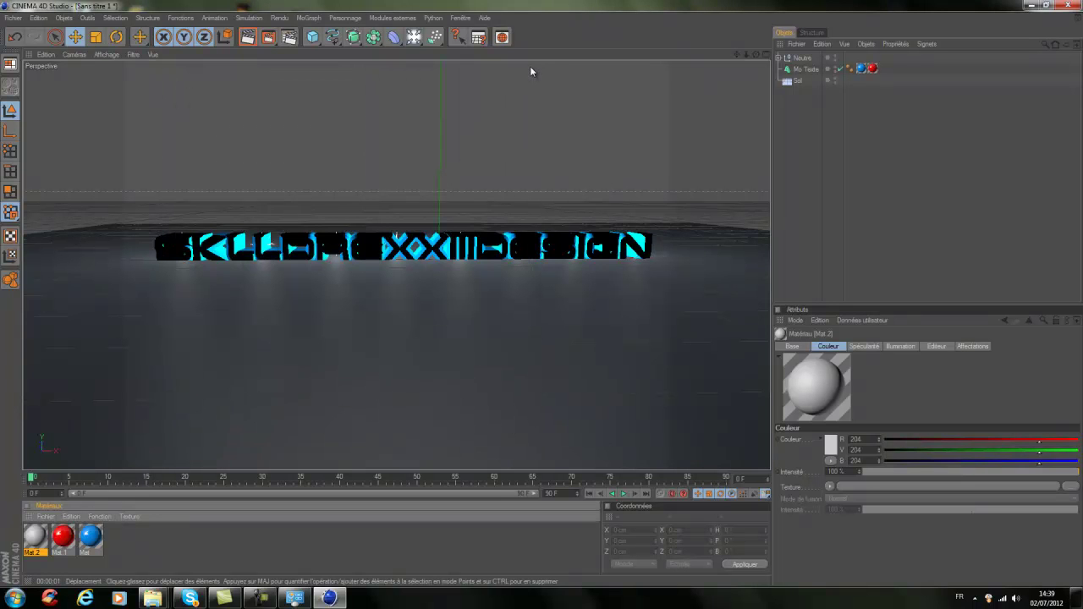
# Step: Set the colour of all eight grouped lights to R 0, V 153, B 255, matching the blue material, and render the view
pyautogui.doubleClick(91, 536)
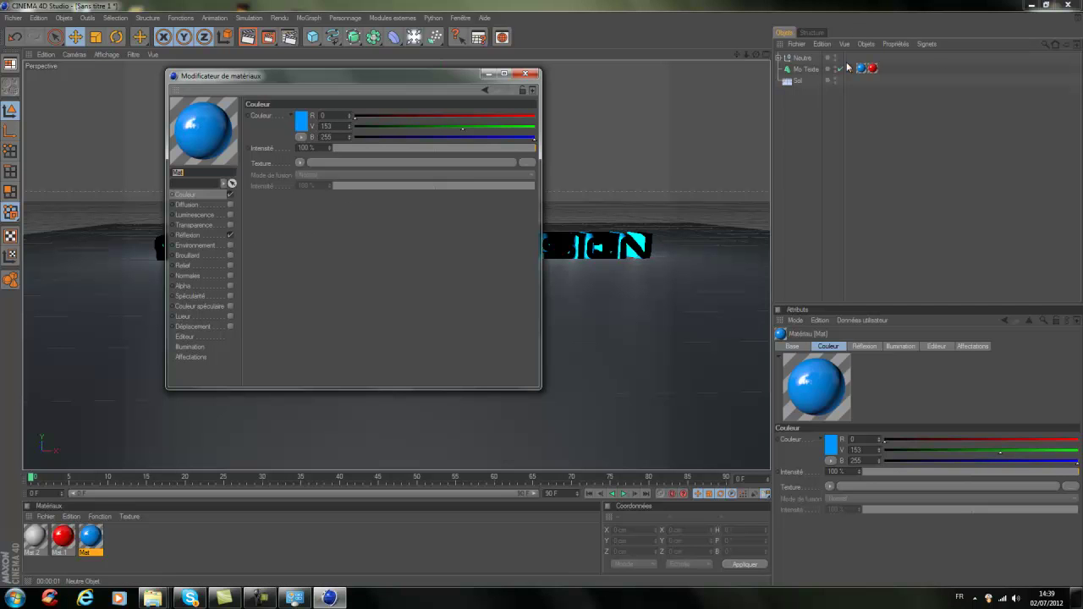
pyautogui.click(777, 58)
pyautogui.moveTo(865, 150); pyautogui.dragTo(814, 67)
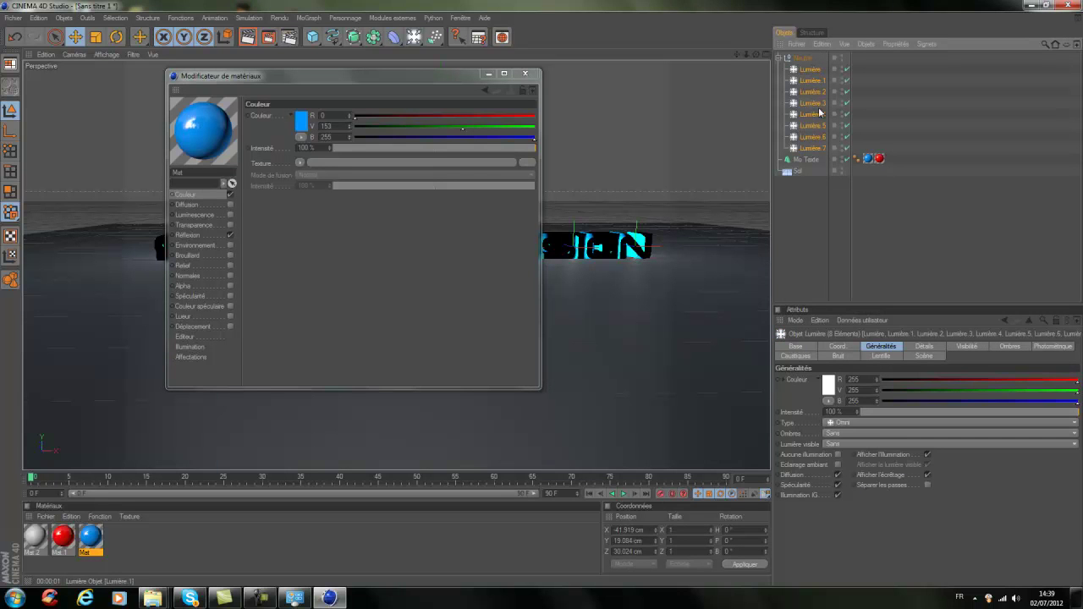
pyautogui.click(867, 378)
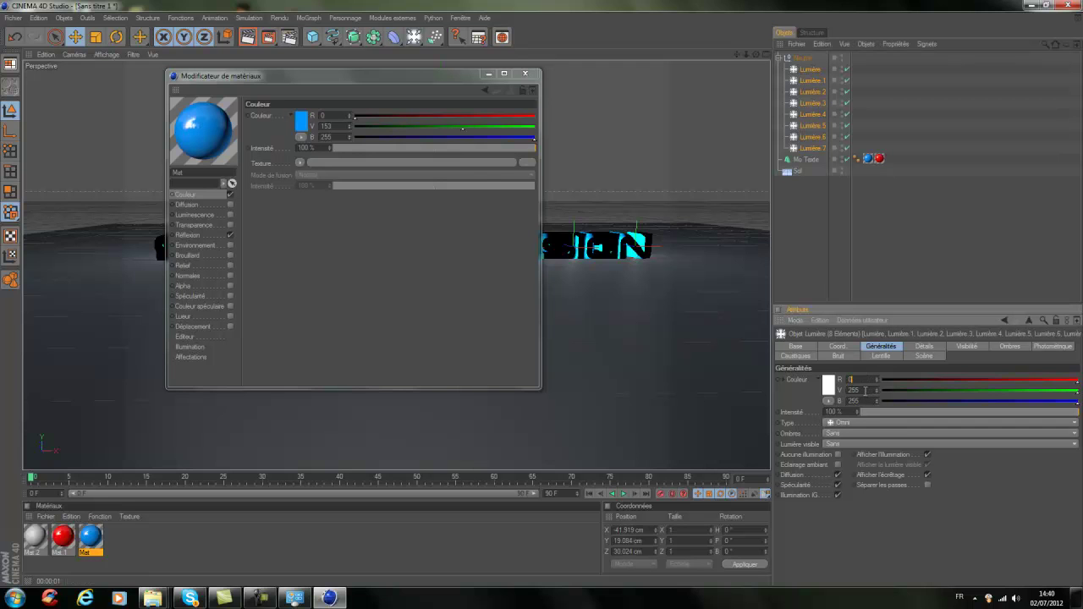
pyautogui.write('0')
pyautogui.click(865, 390)
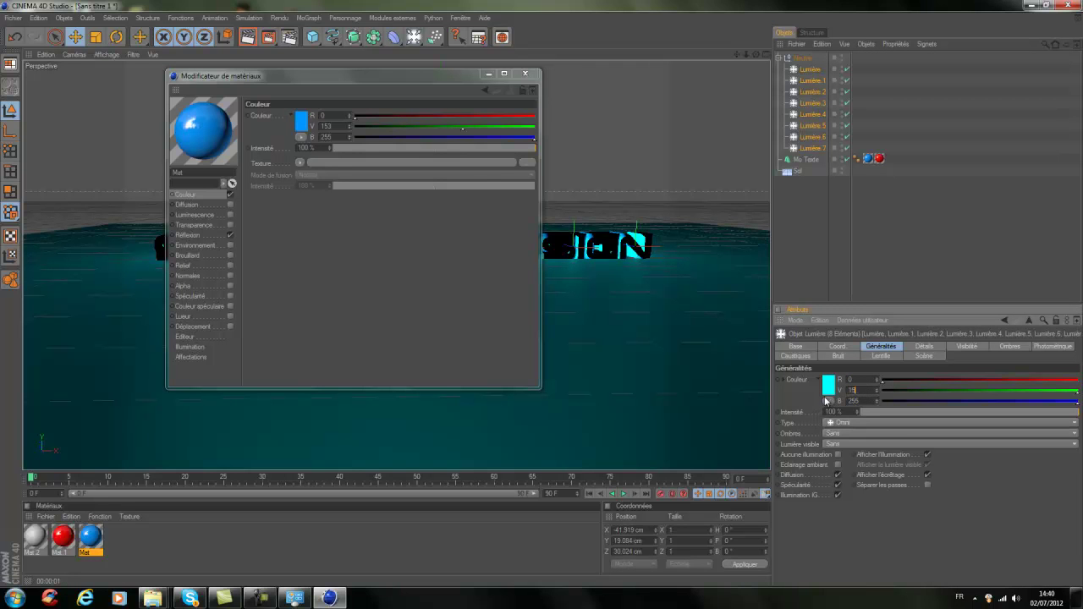
pyautogui.click(853, 400)
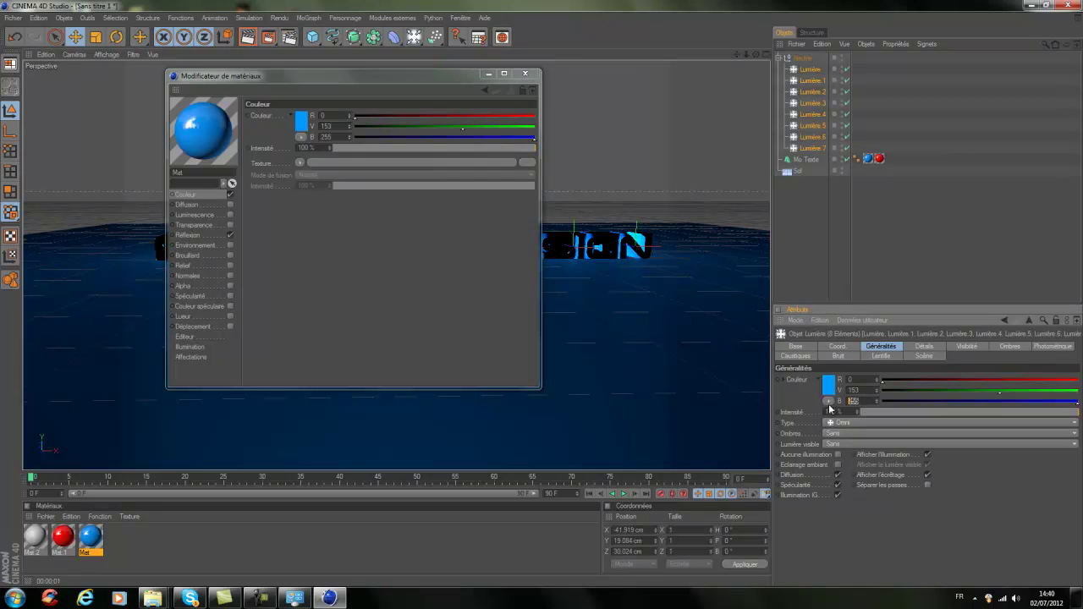
pyautogui.click(897, 254)
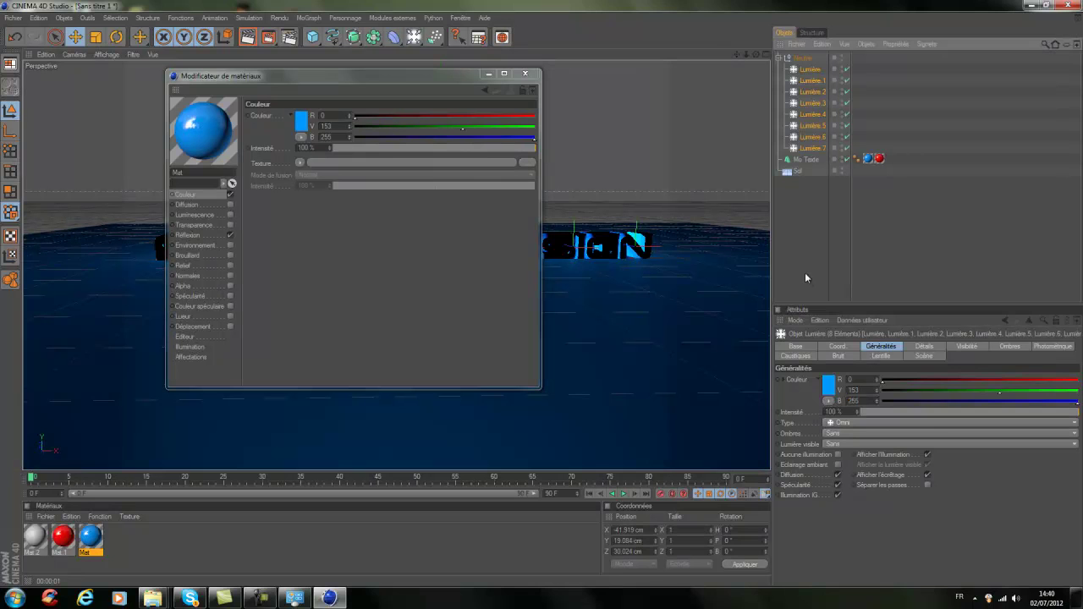
pyautogui.click(526, 73)
pyautogui.click(247, 38)
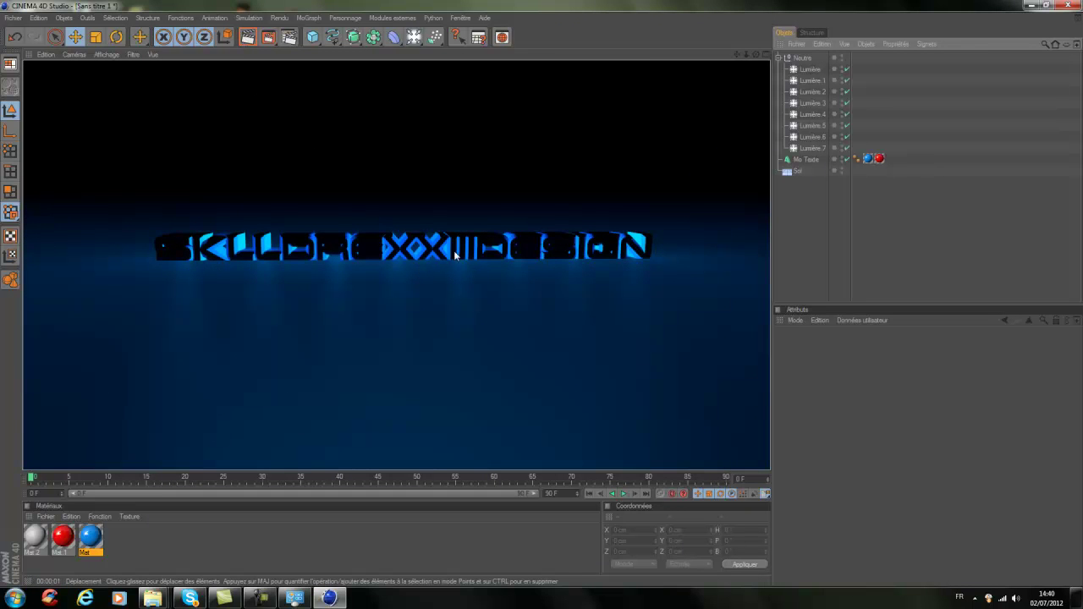
# Step: Raise the text off the floor, check its height with a test render, and settle it at about Y 4.5 cm
pyautogui.click(203, 247)
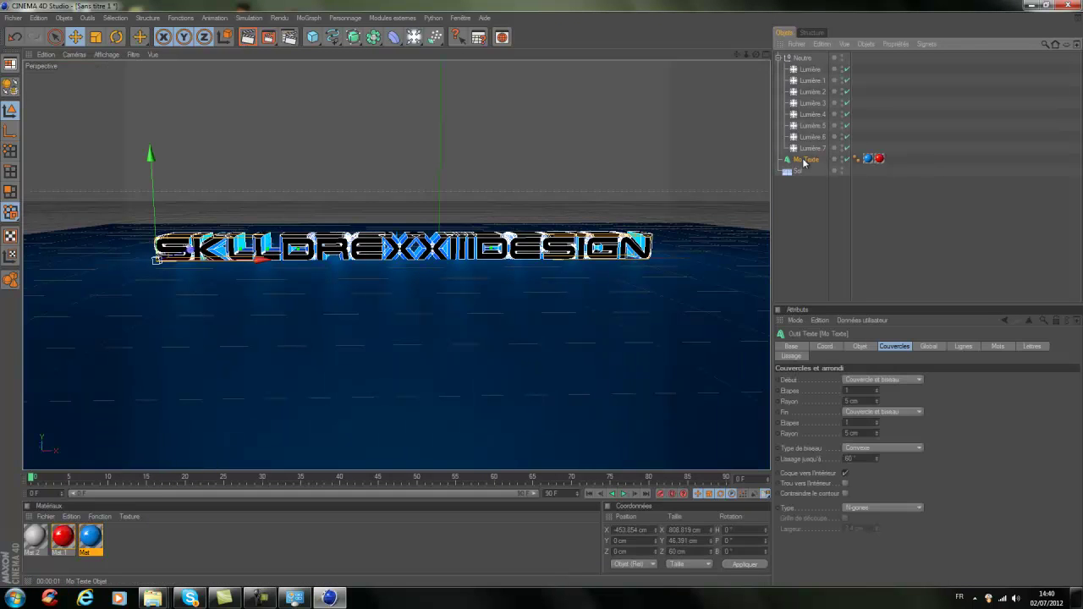
pyautogui.moveTo(161, 230); pyautogui.dragTo(161, 218)
pyautogui.moveTo(543, 299); pyautogui.dragTo(543, 300)
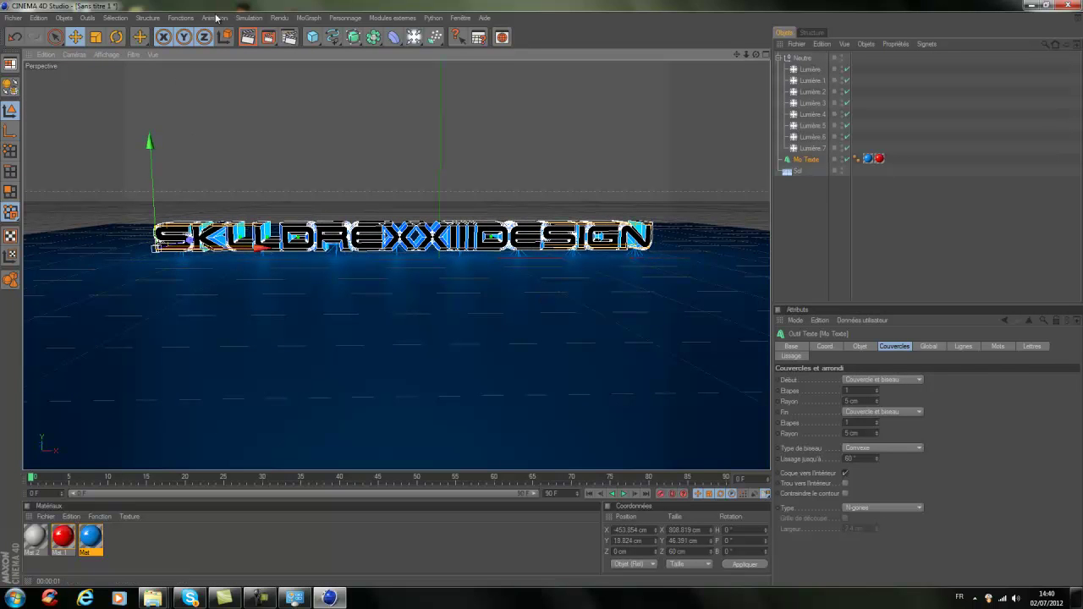
pyautogui.click(247, 38)
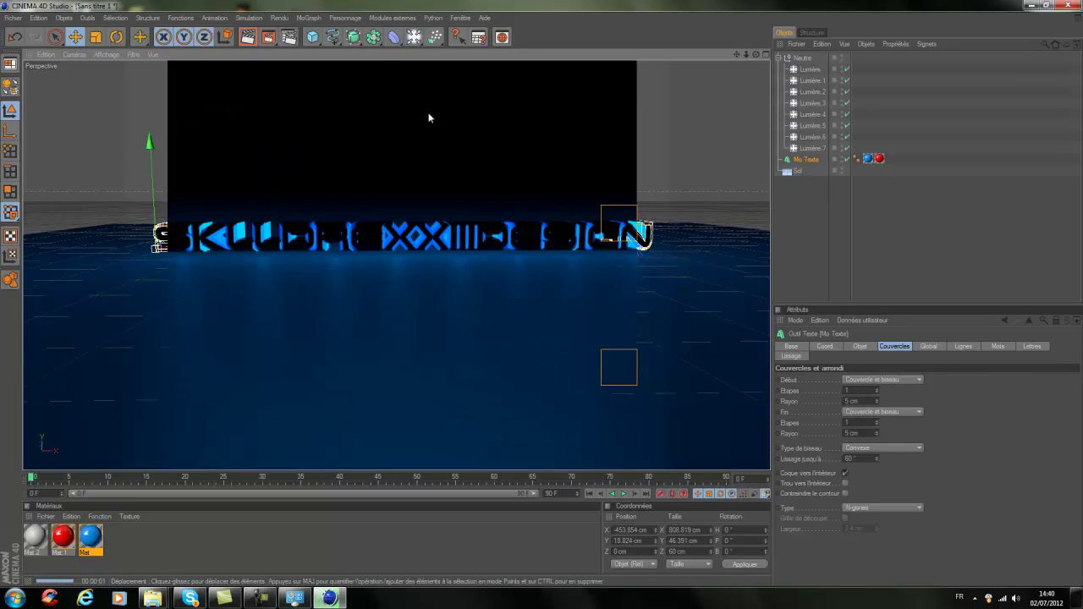
pyautogui.click(792, 204)
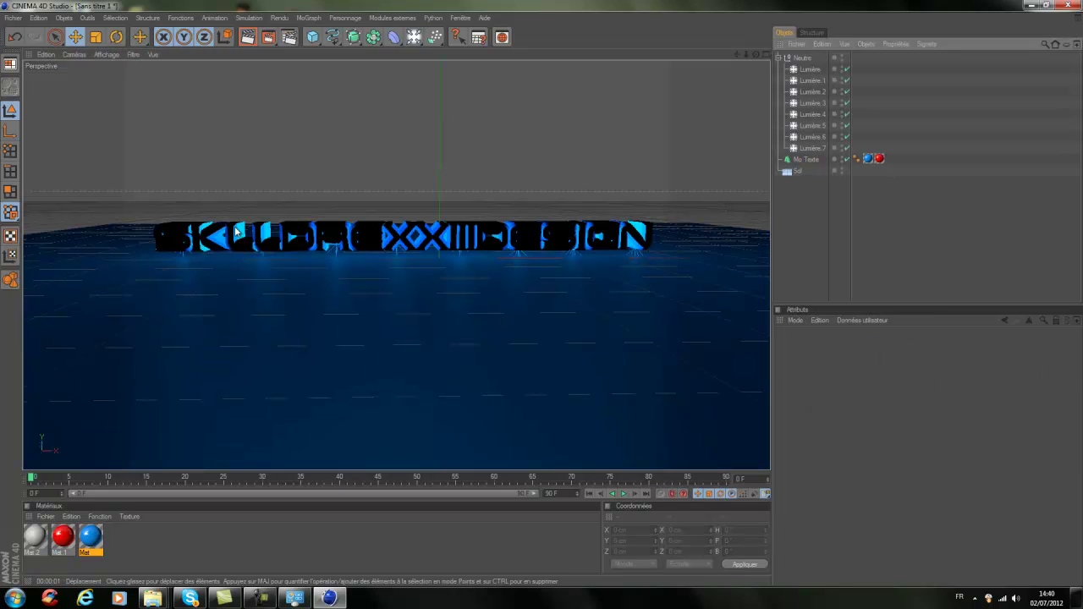
pyautogui.click(236, 231)
pyautogui.moveTo(149, 146); pyautogui.dragTo(150, 151)
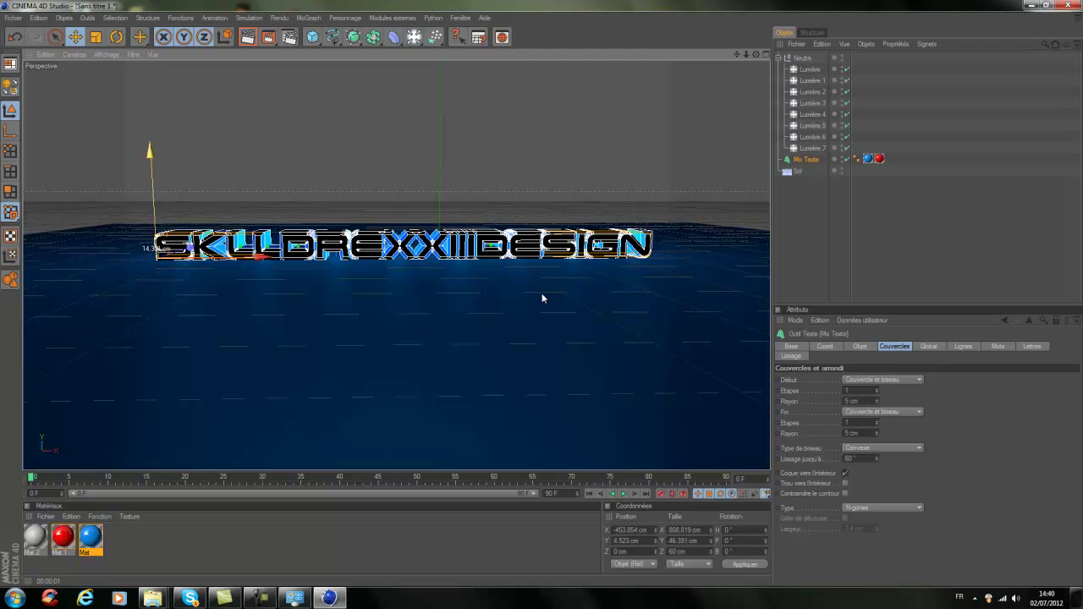
# Step: Add a new omni light and place it high above the N end of the text, at about X 383 cm, Y 256 cm
pyautogui.click(414, 37)
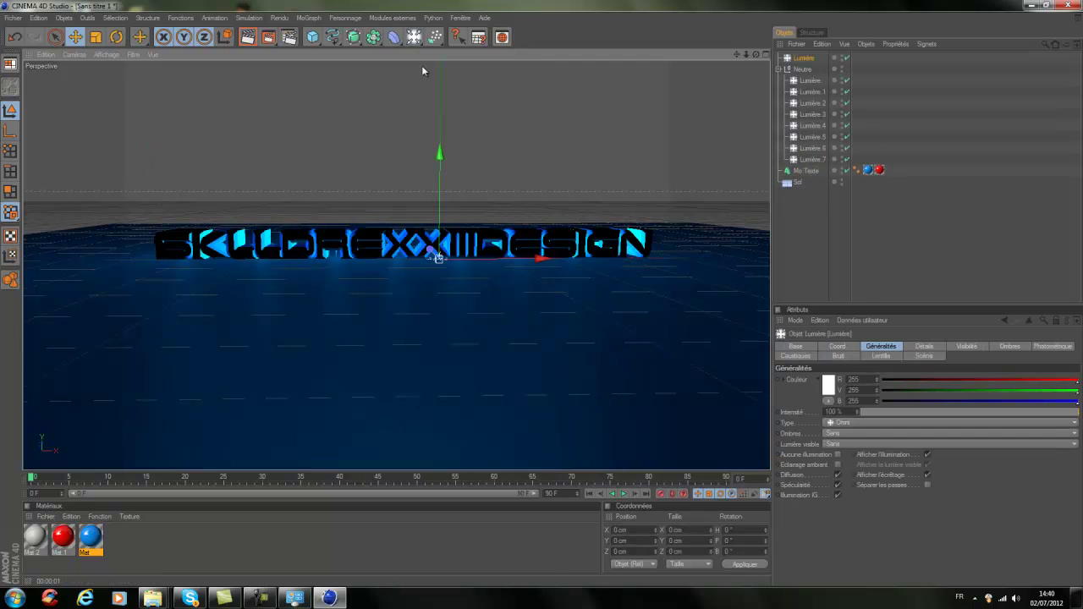
pyautogui.moveTo(438, 245); pyautogui.dragTo(541, 297)
pyautogui.moveTo(537, 202); pyautogui.dragTo(542, 298)
pyautogui.moveTo(588, 98); pyautogui.dragTo(562, 291)
# Step: Duplicate the upper light and place the copy above the S end of the text, at about X -504 cm
pyautogui.moveTo(809, 58); pyautogui.dragTo(814, 69)
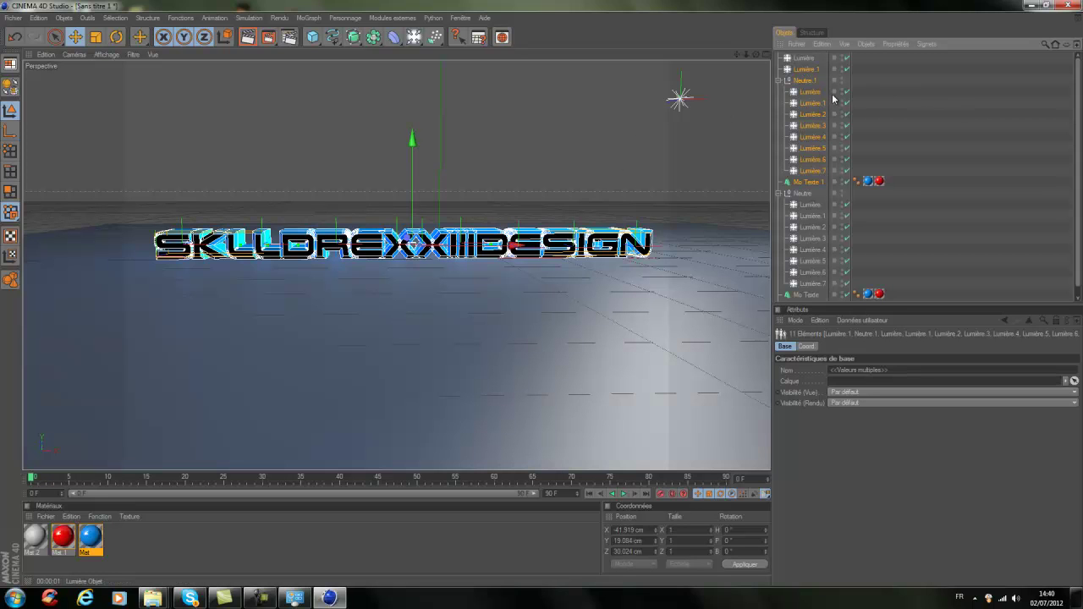
pyautogui.hotkey('ctrl', 'z')
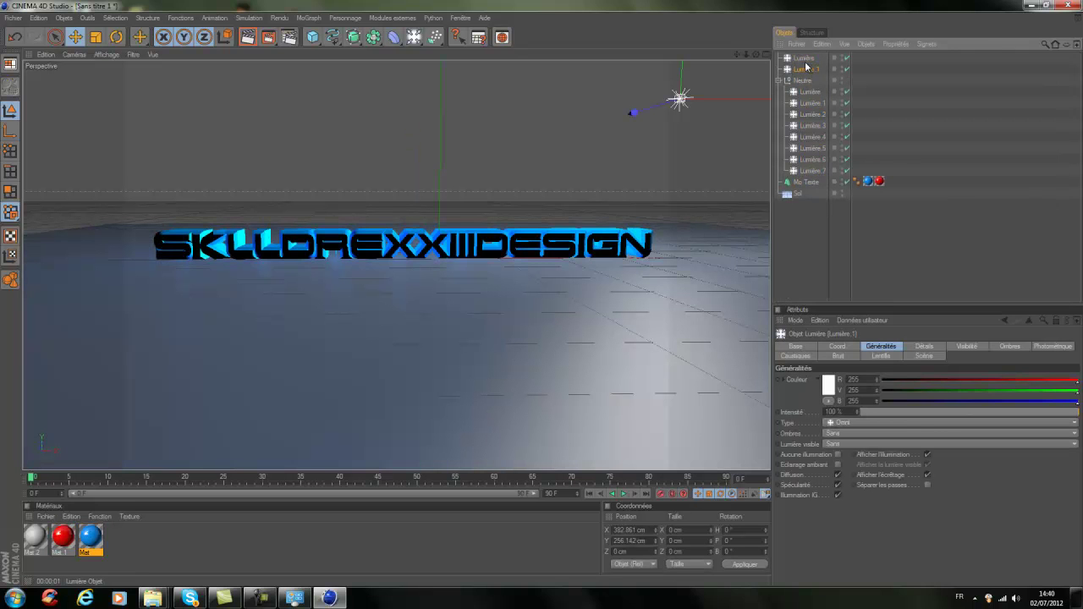
pyautogui.keyDown('ctrl'); pyautogui.moveTo(712, 107); pyautogui.dragTo(536, 294); pyautogui.keyUp('ctrl')
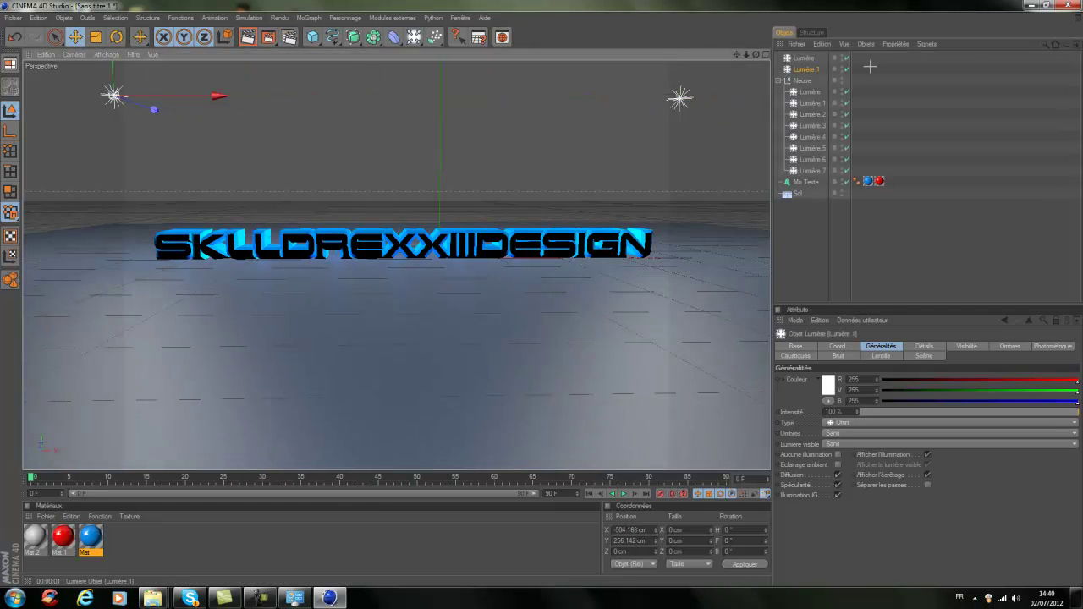
# Step: Set the colour of both upper lights to R 0, V 153, B 255, copying the values of the blue material
pyautogui.keyDown('ctrl'); pyautogui.click(803, 58); pyautogui.keyUp('ctrl')
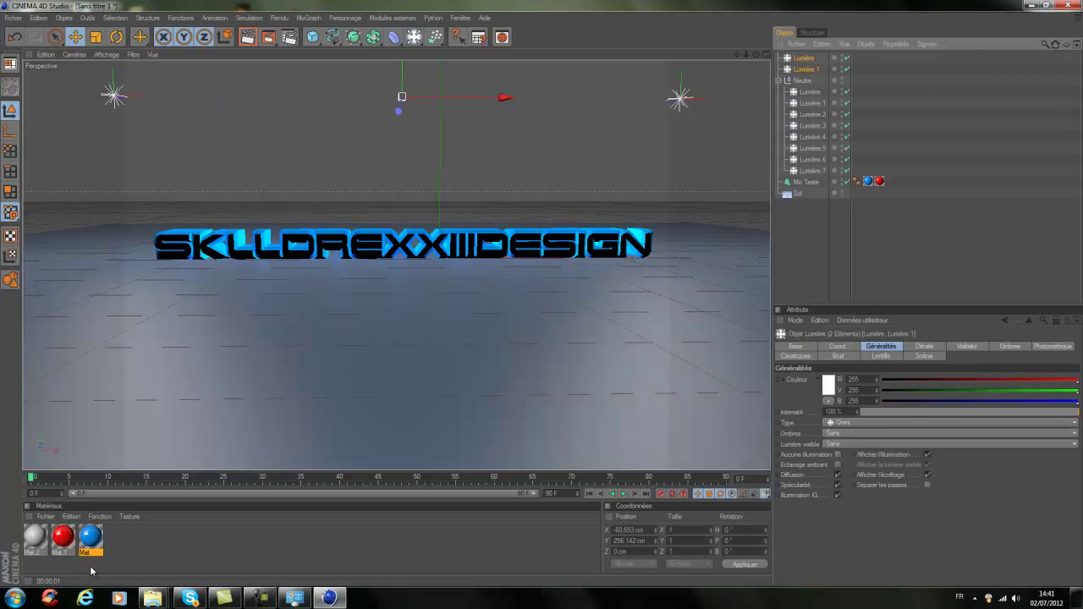
pyautogui.doubleClick(90, 535)
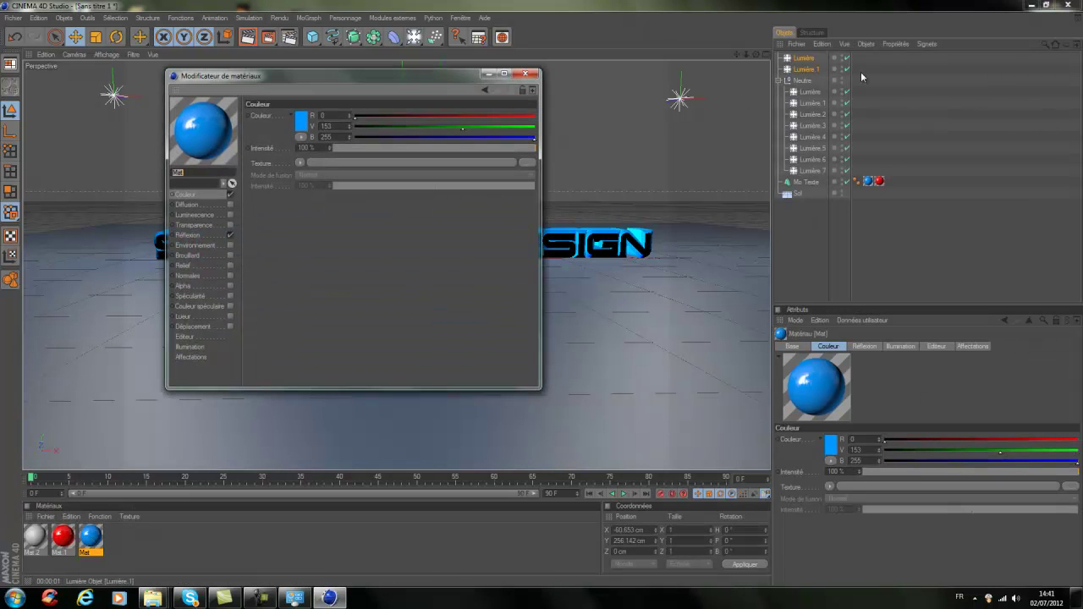
pyautogui.click(789, 57)
pyautogui.click(854, 380)
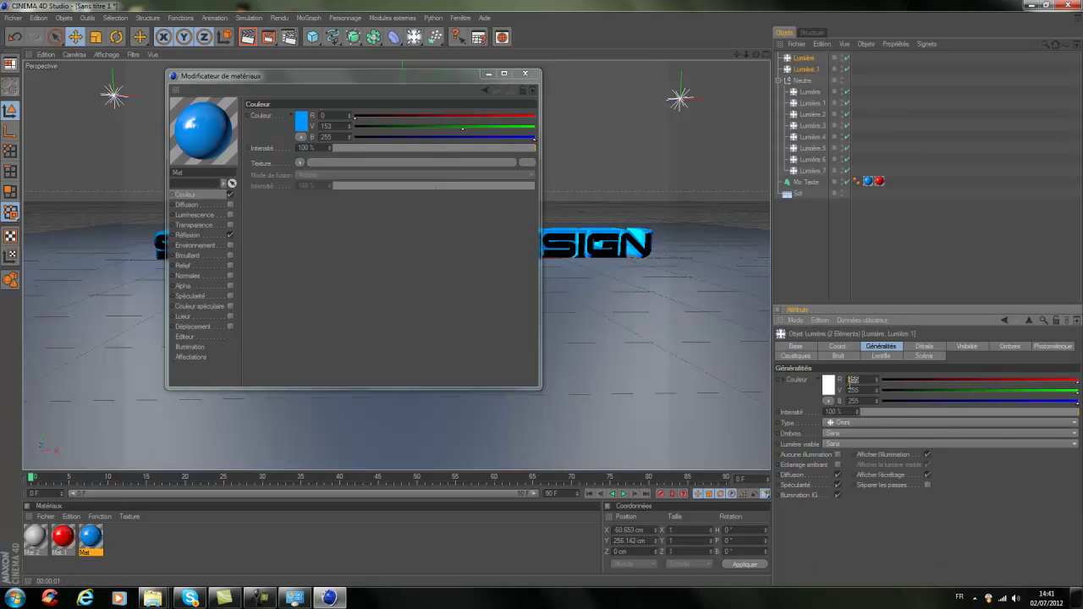
pyautogui.click(859, 389)
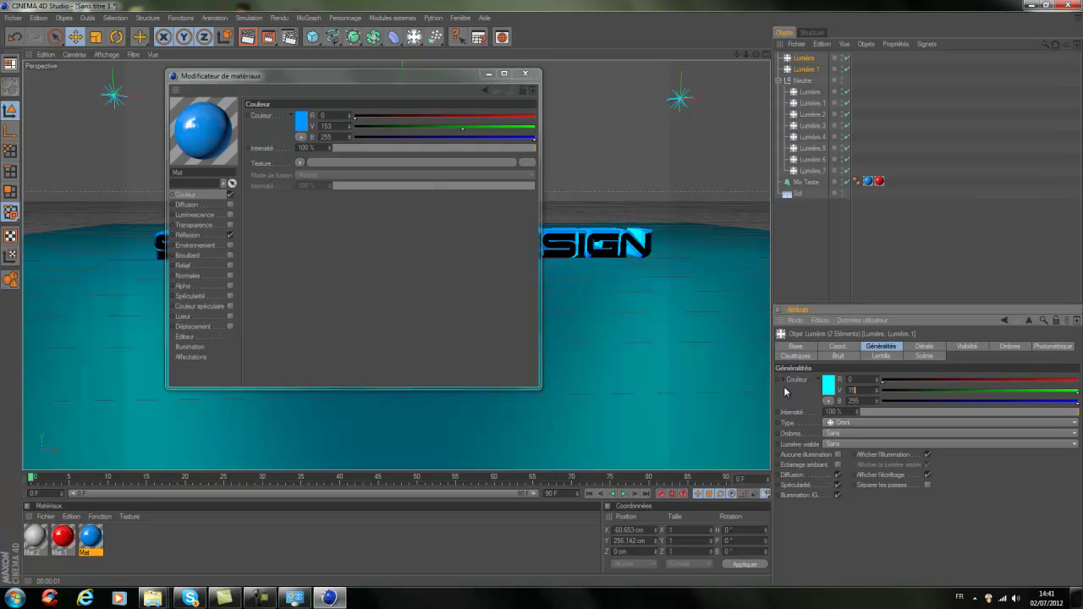
pyautogui.press('Return')
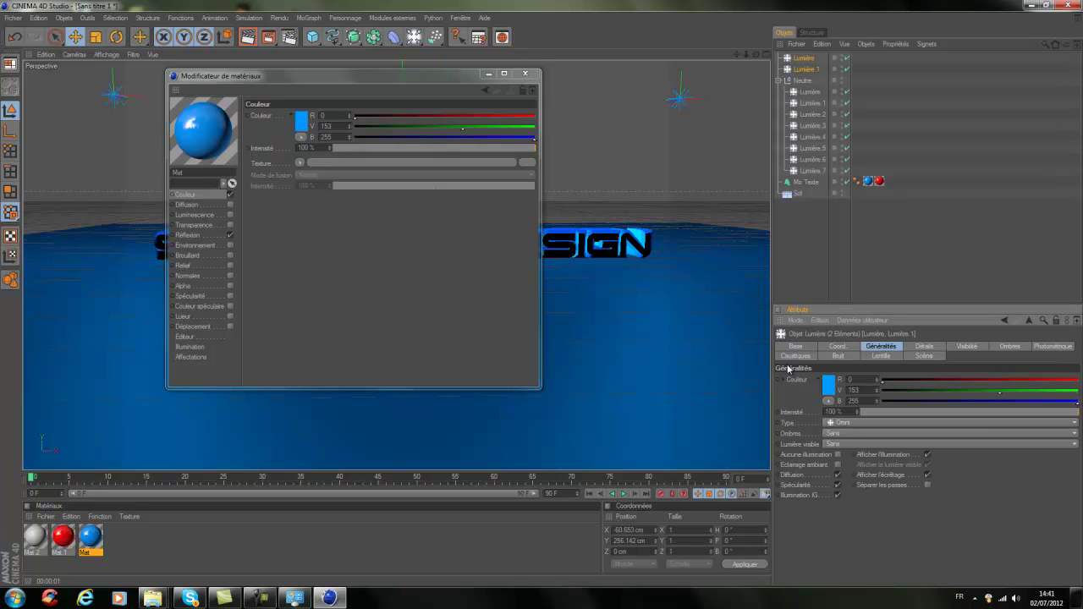
pyautogui.click(524, 73)
# Step: Render the view to check the blue lighting and look at the render settings
pyautogui.click(247, 39)
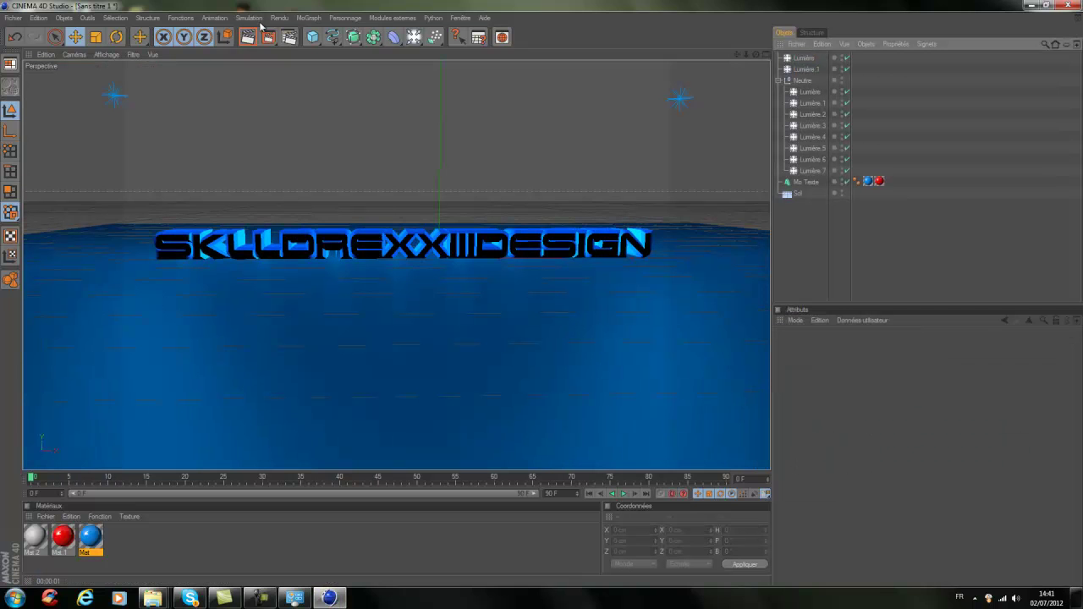
pyautogui.click(288, 36)
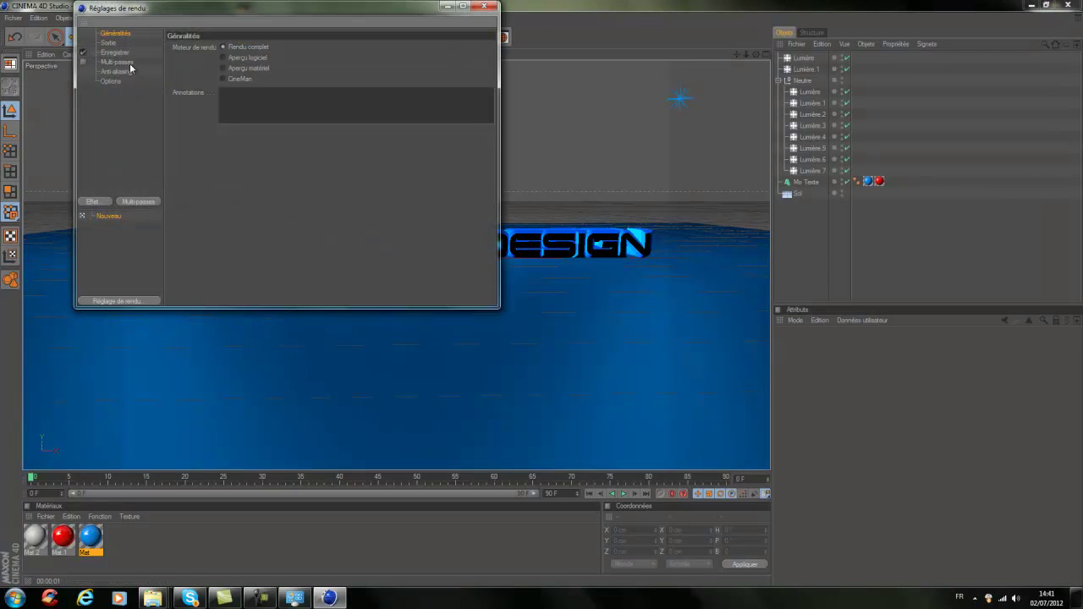
pyautogui.click(482, 7)
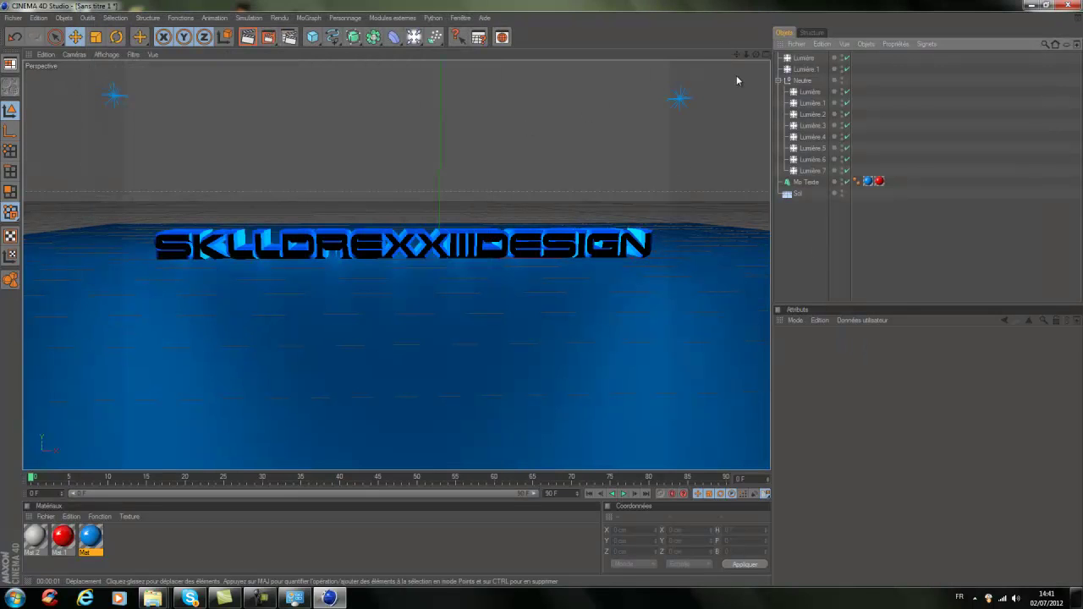
# Step: Adjust the framing of the text slightly, add a camera from that view and look through it
pyautogui.click(754, 56)
pyautogui.moveTo(544, 293); pyautogui.dragTo(542, 294)
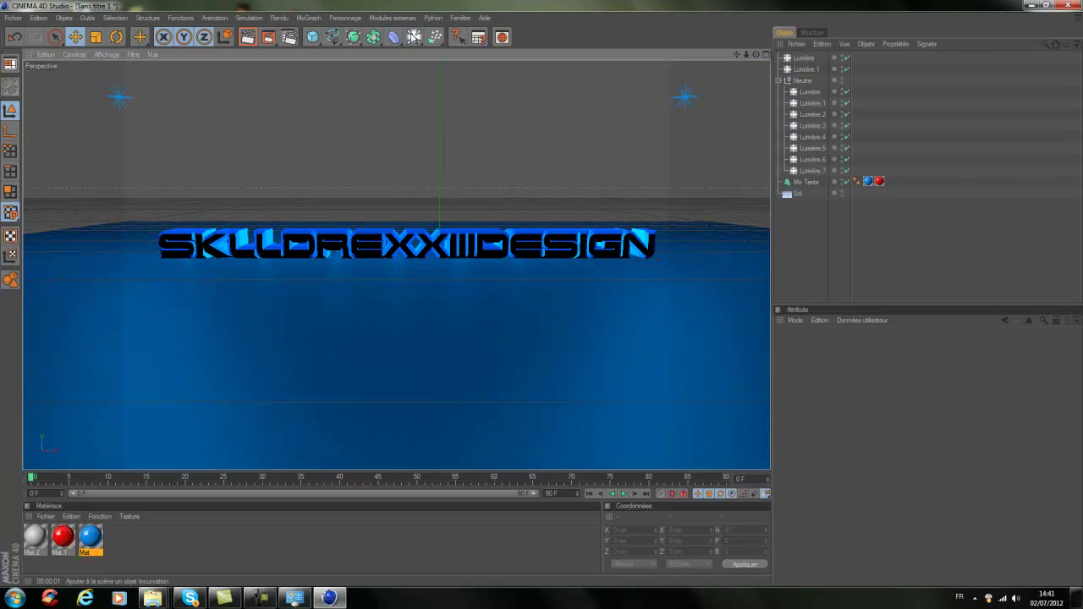
pyautogui.moveTo(415, 39); pyautogui.dragTo(470, 103)
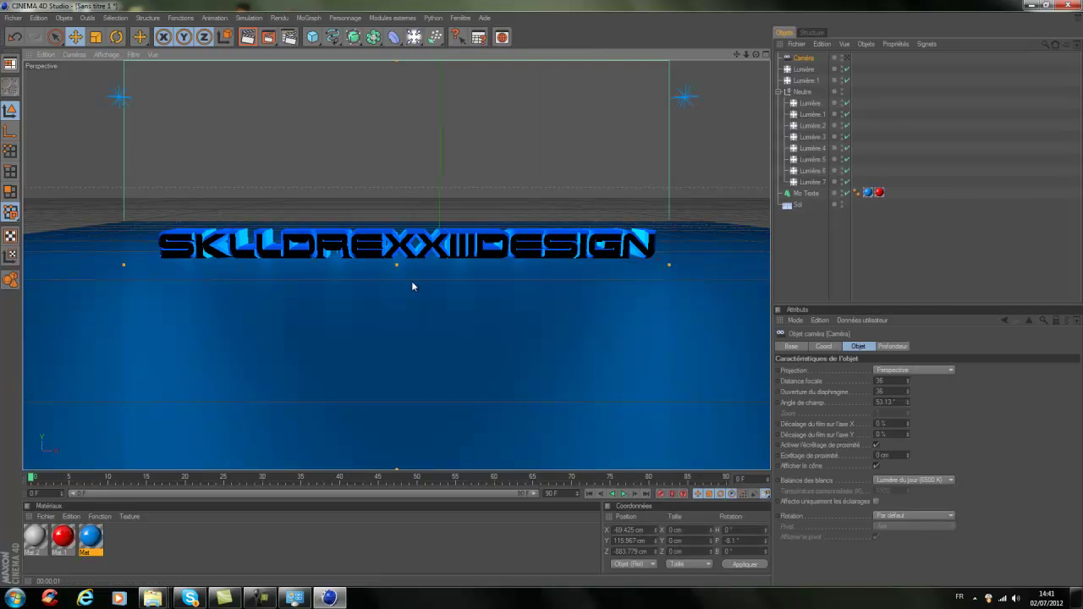
pyautogui.click(847, 59)
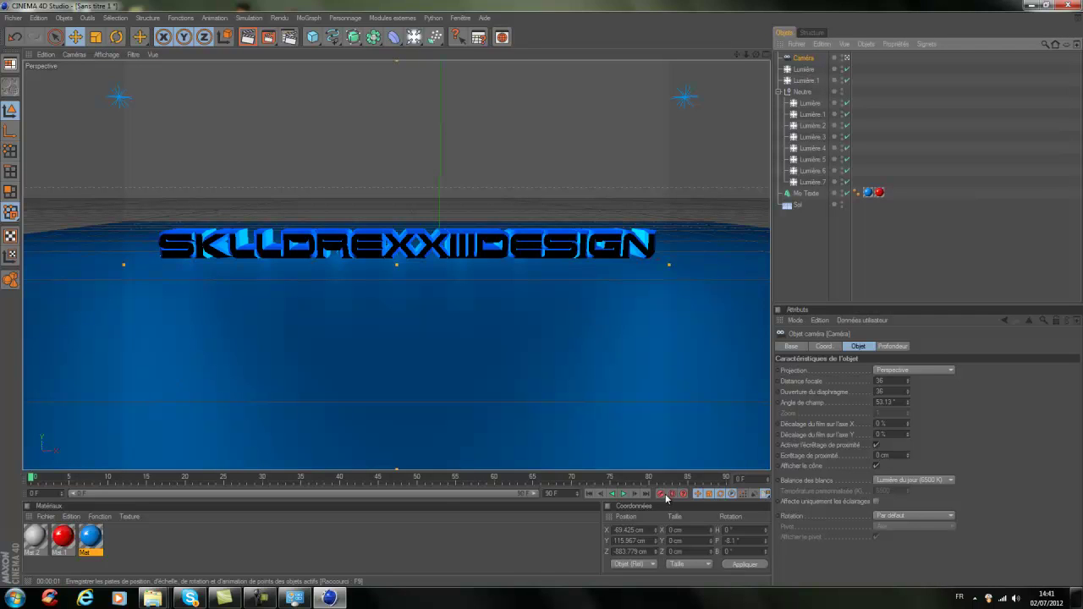
# Step: Move the camera close into the diamond-shaped gap between the two Xs of the text and record a keyframe at frame 0
pyautogui.moveTo(34, 479); pyautogui.dragTo(193, 478)
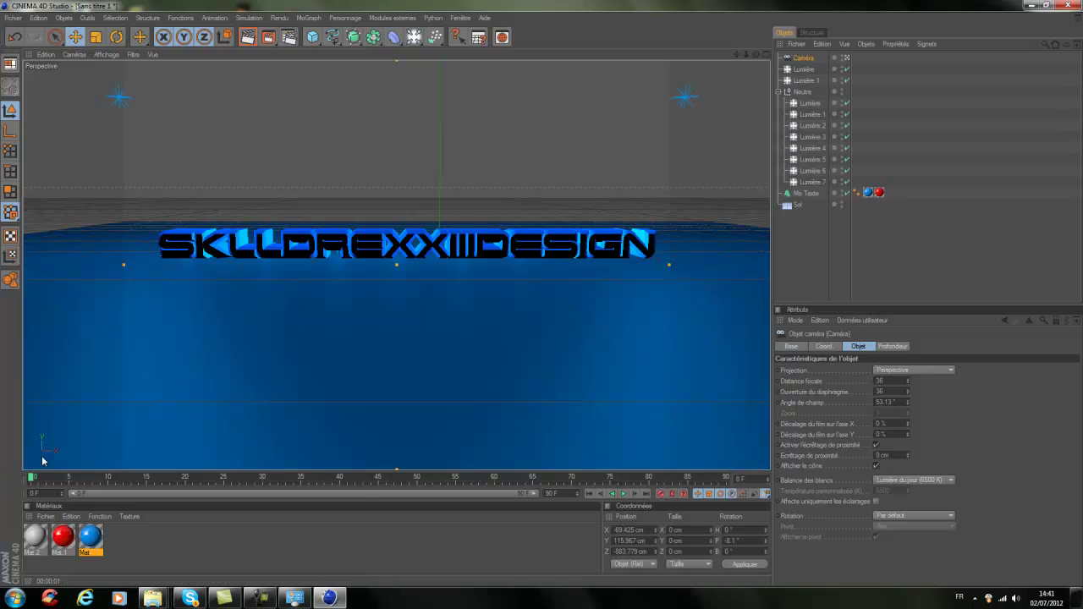
pyautogui.keyDown('alt'); pyautogui.moveTo(541, 293); pyautogui.dragTo(542, 298); pyautogui.keyUp('alt')
pyautogui.moveTo(736, 54); pyautogui.dragTo(541, 298)
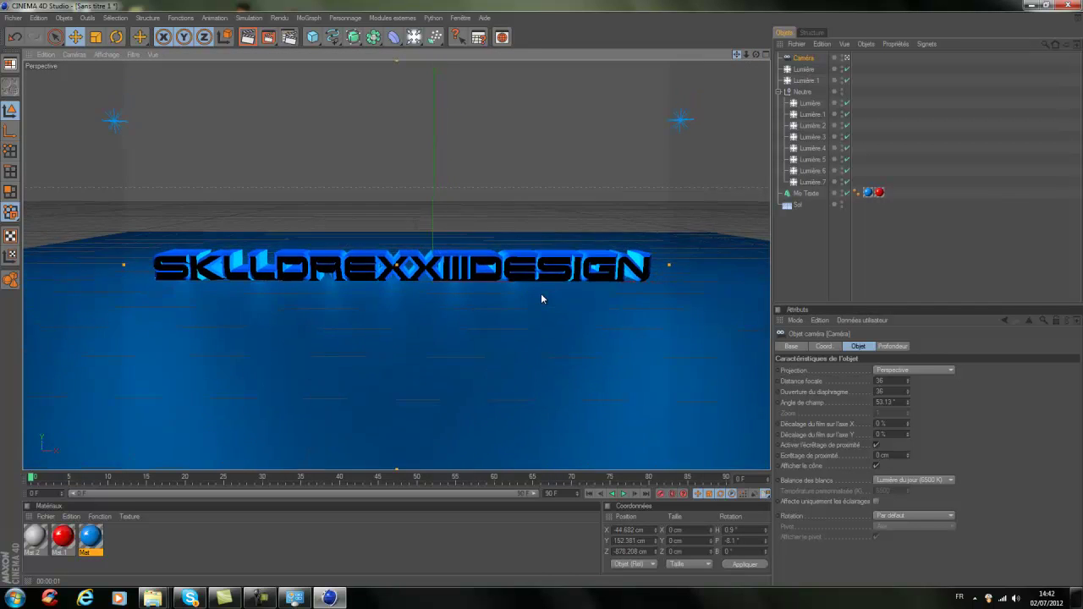
pyautogui.scroll(10, 423, 373)
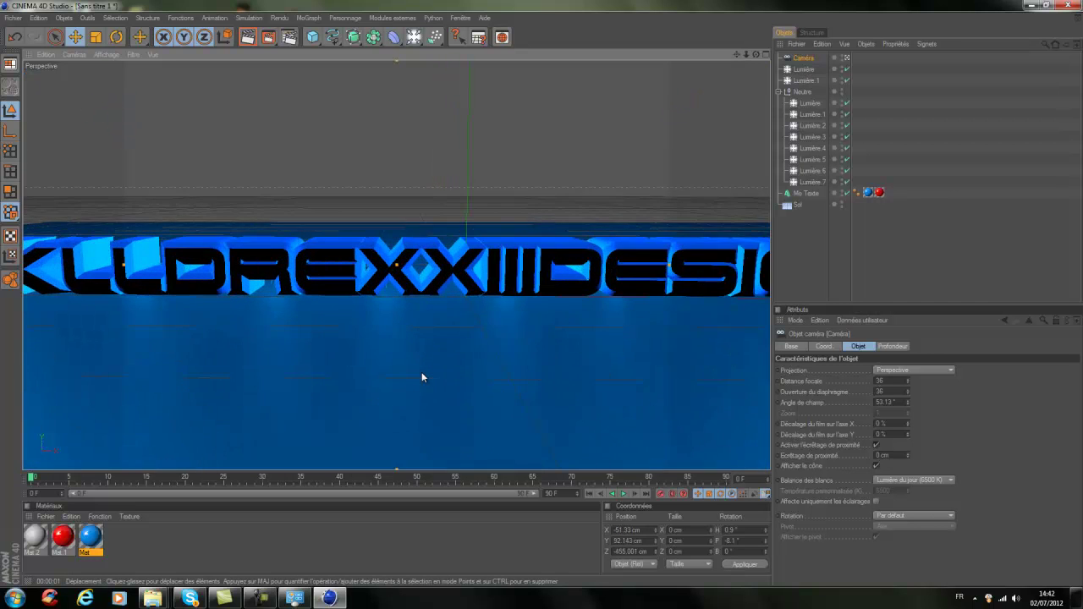
pyautogui.scroll(8, 422, 373)
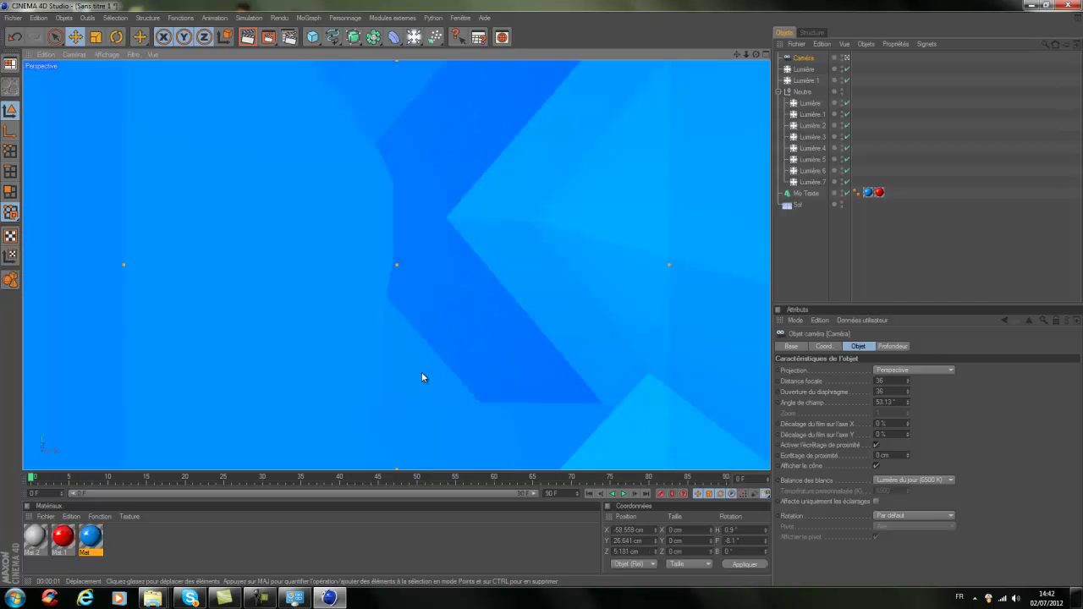
pyautogui.scroll(-1, 421, 372)
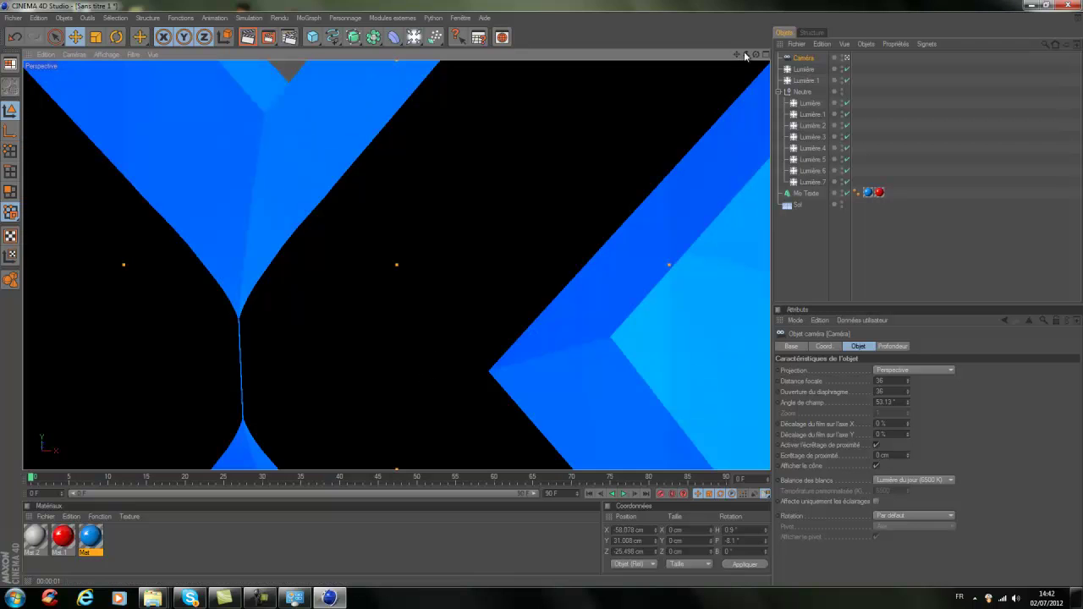
pyautogui.moveTo(541, 297)
pyautogui.keyDown('alt'); pyautogui.mouseDown(button='middle')
pyautogui.moveTo(525, 299)
pyautogui.moveTo(535, 281)
pyautogui.moveTo(539, 299)
pyautogui.mouseUp(button='middle'); pyautogui.keyUp('alt')
pyautogui.scroll(6, 537, 298)
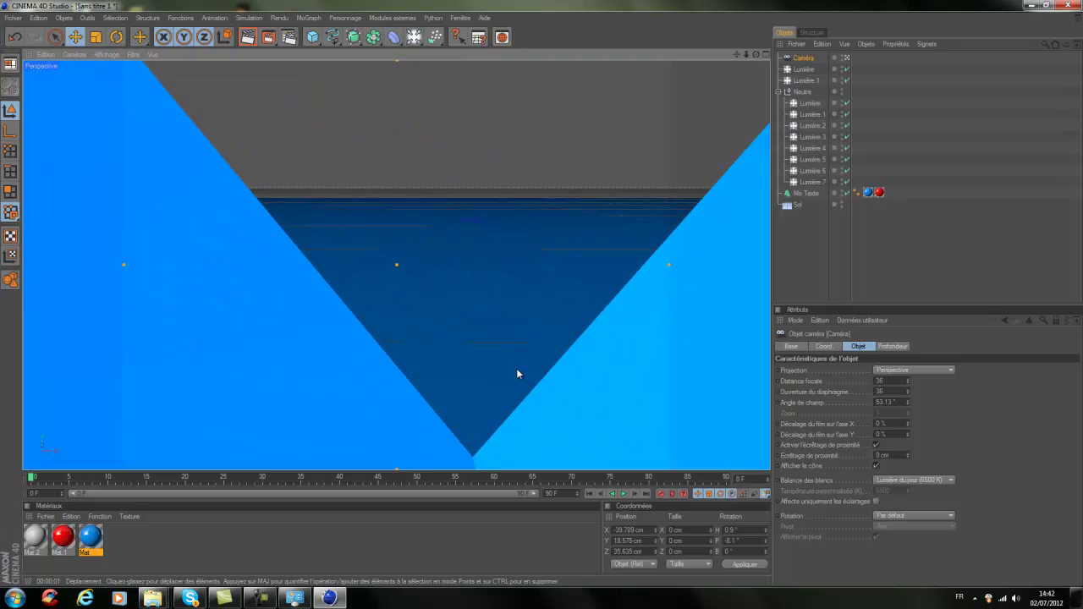
pyautogui.scroll(-4, 516, 373)
pyautogui.keyDown('alt'); pyautogui.moveTo(536, 300); pyautogui.dragTo(546, 299, button='middle'); pyautogui.keyUp('alt')
pyautogui.click(659, 496)
# Step: At frame 75, pull the camera back to about Z -878 cm to frame the whole text and record a keyframe
pyautogui.moveTo(30, 479); pyautogui.dragTo(593, 479)
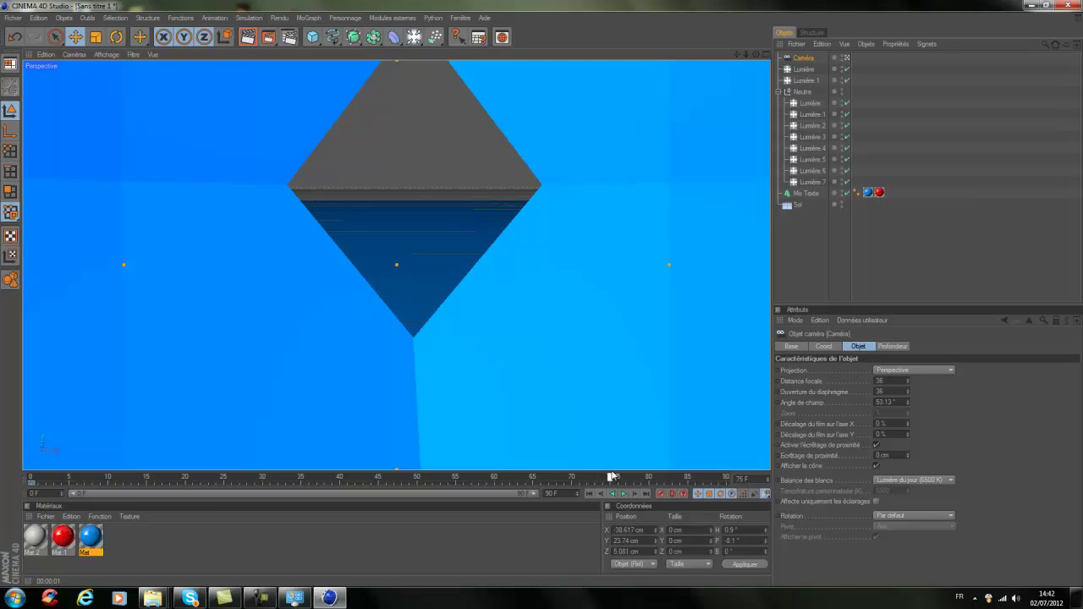
pyautogui.scroll(-10, 584, 336)
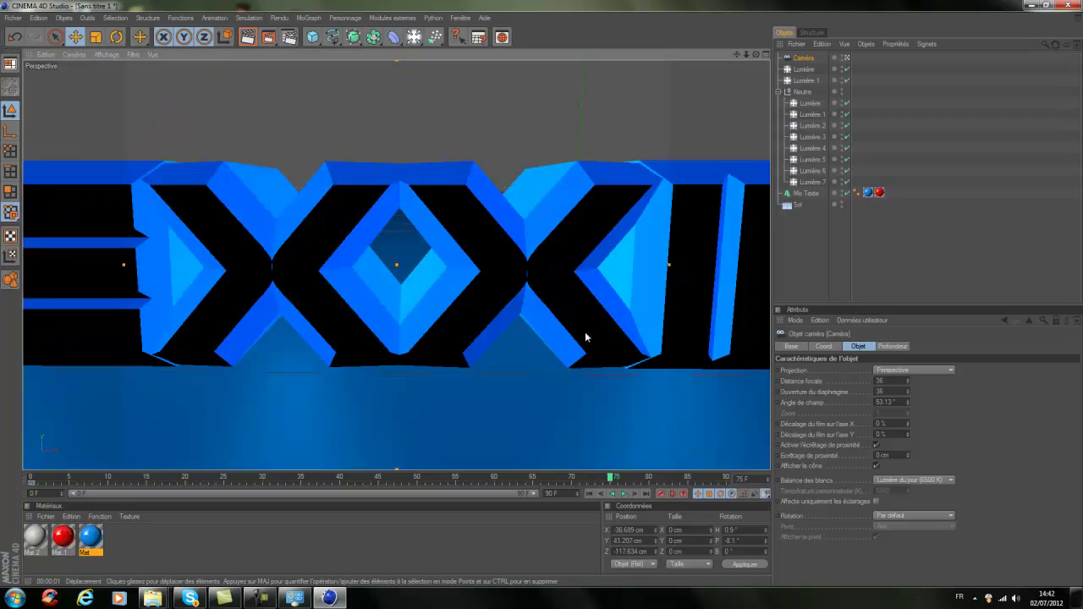
pyautogui.scroll(-5, 585, 337)
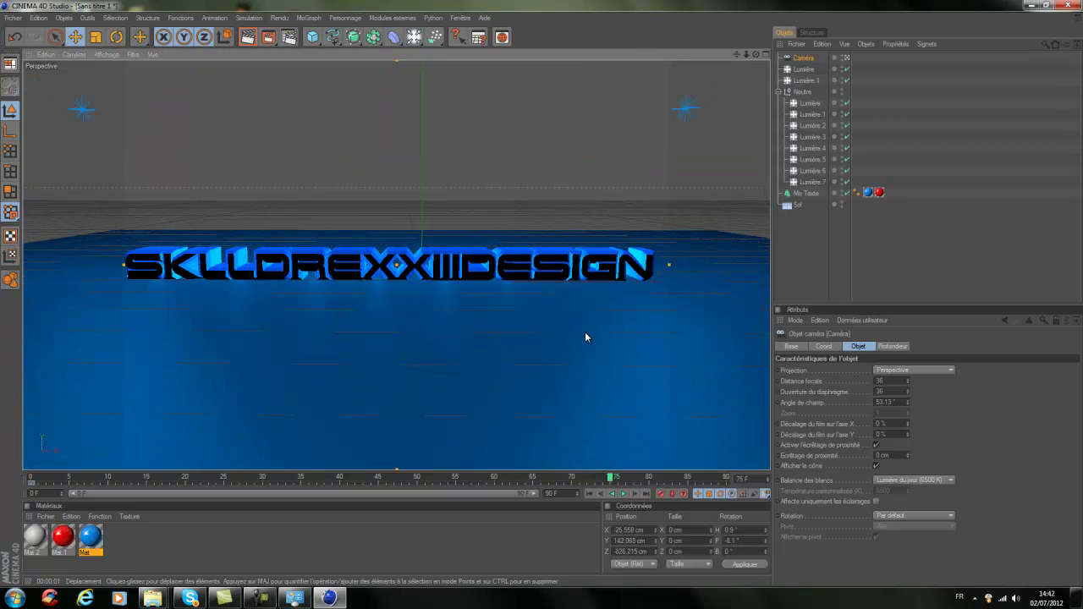
pyautogui.click(663, 495)
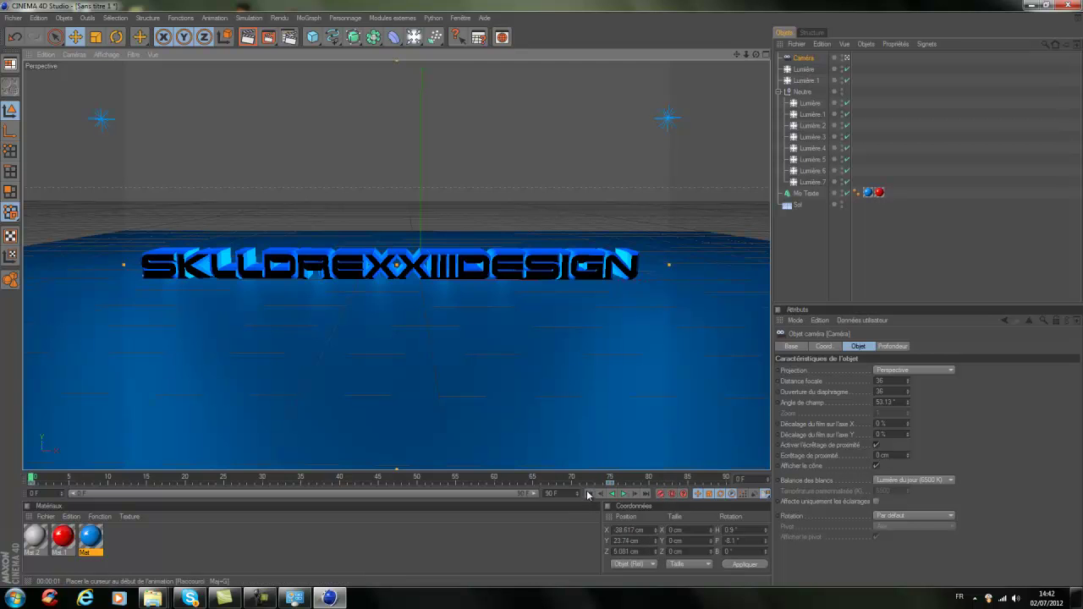
# Step: Play the camera animation from the first frame to check the movement, and stop the playback
pyautogui.click(590, 493)
pyautogui.click(625, 495)
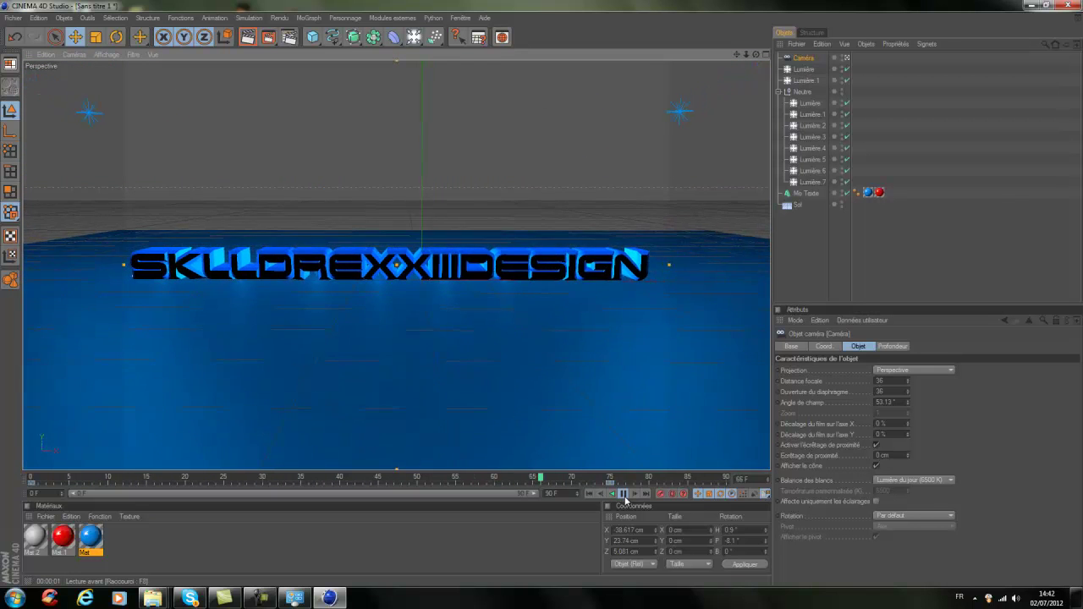
pyautogui.click(623, 494)
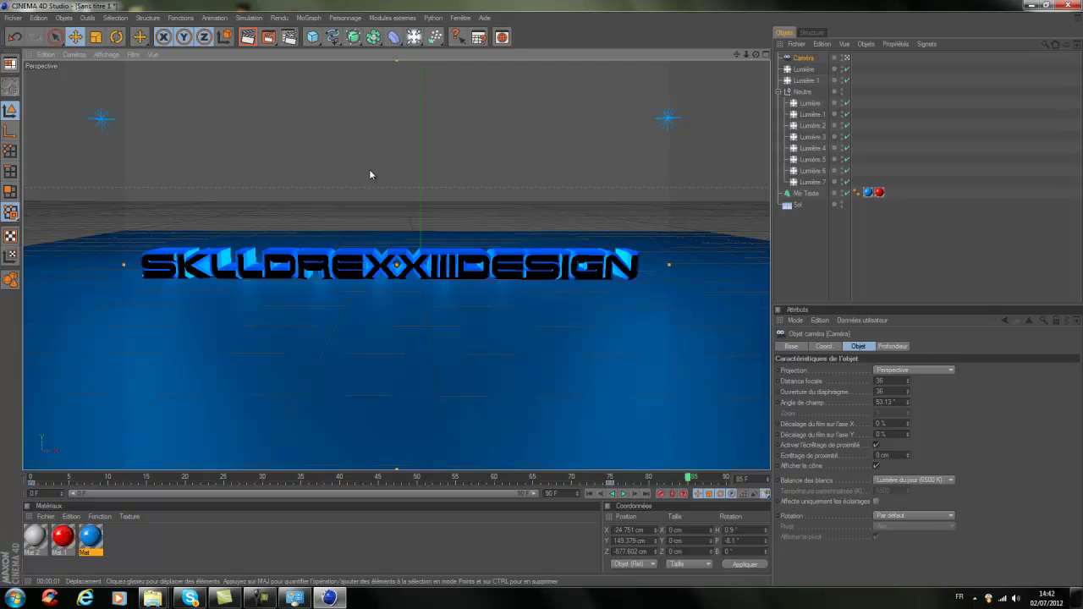
# Step: Set the render output to the HDV/HDTV 720 29.97 preset and the frame range to all frames
pyautogui.click(289, 37)
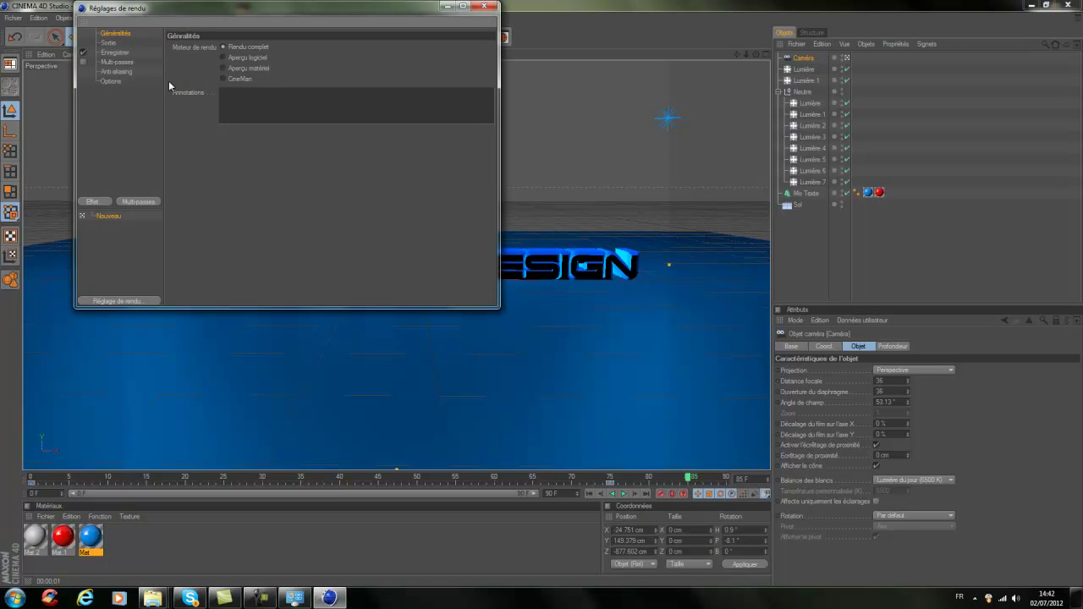
pyautogui.click(108, 42)
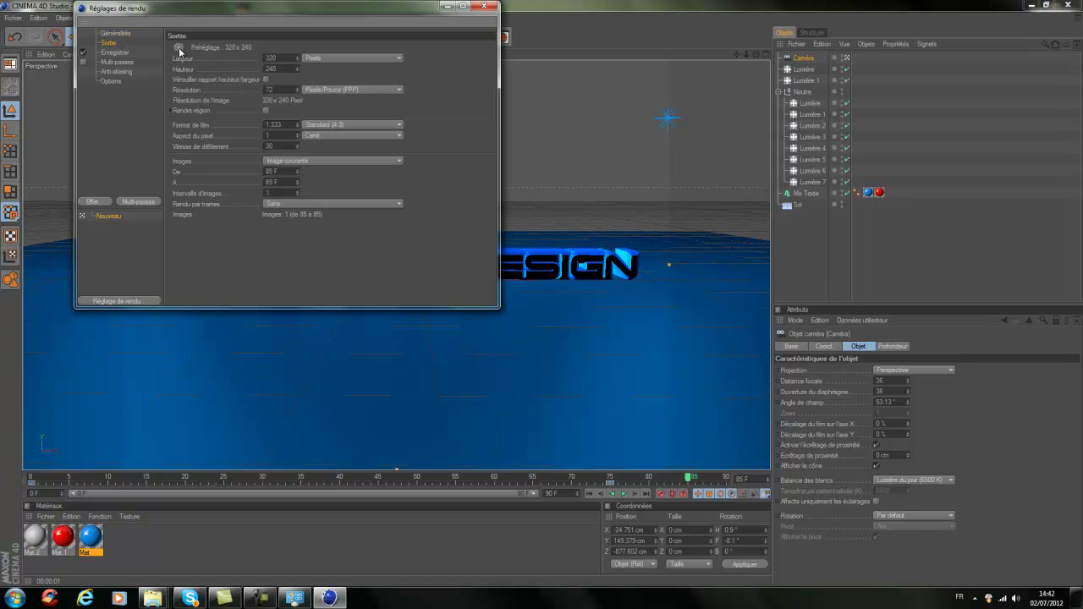
pyautogui.click(113, 33)
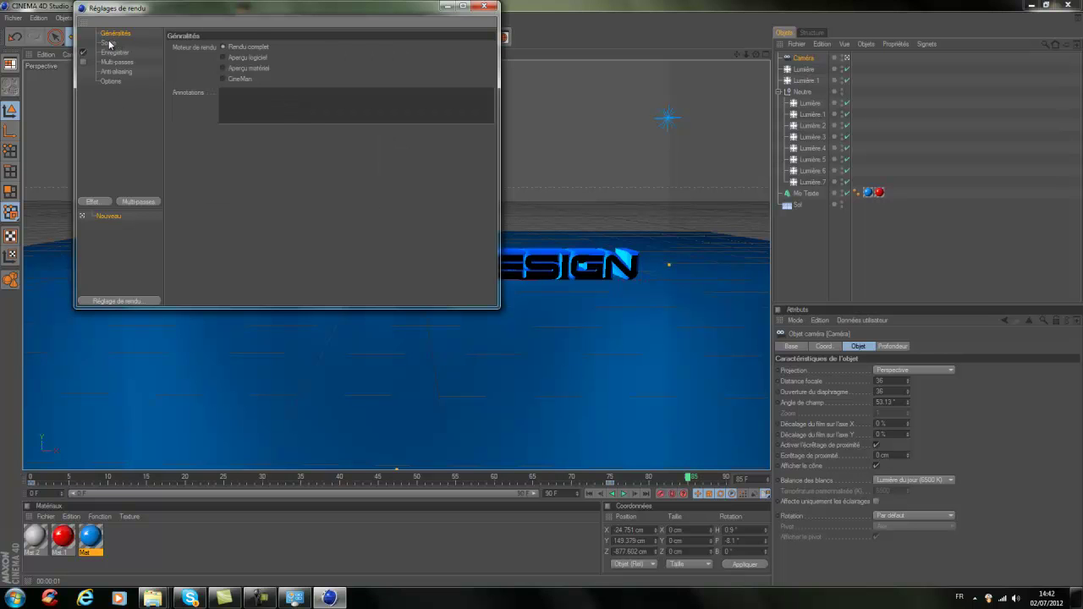
pyautogui.click(108, 42)
pyautogui.click(180, 48)
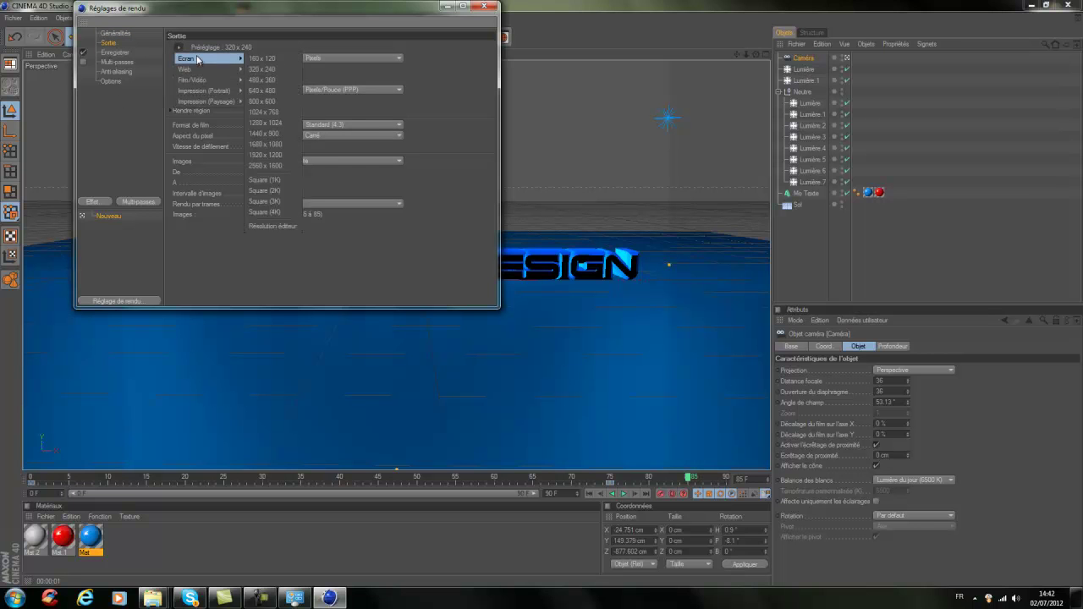
pyautogui.moveTo(198, 81)
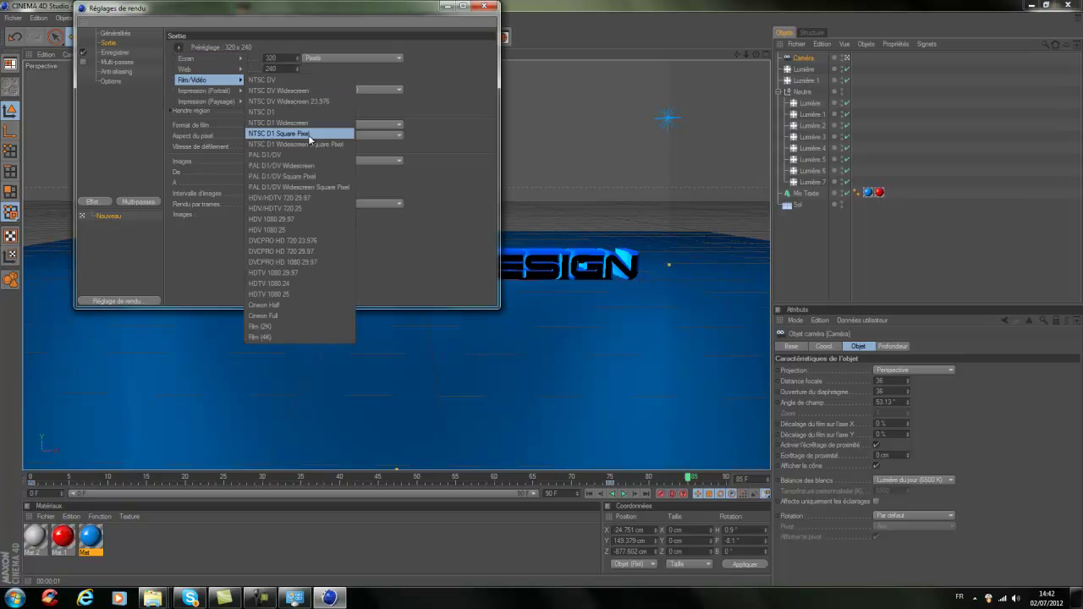
pyautogui.click(296, 198)
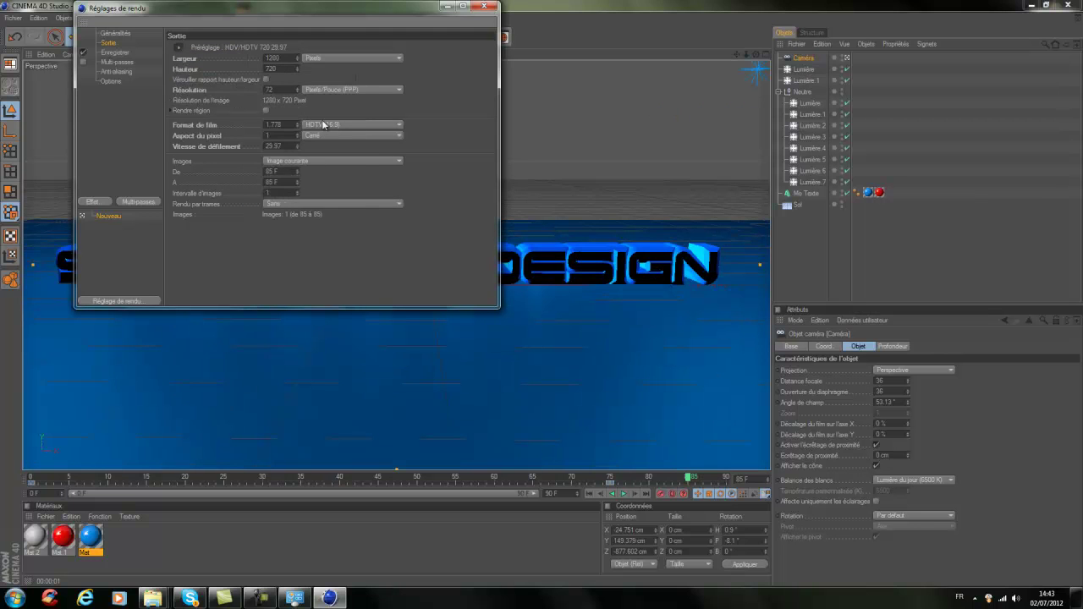
pyautogui.click(315, 161)
pyautogui.click(310, 192)
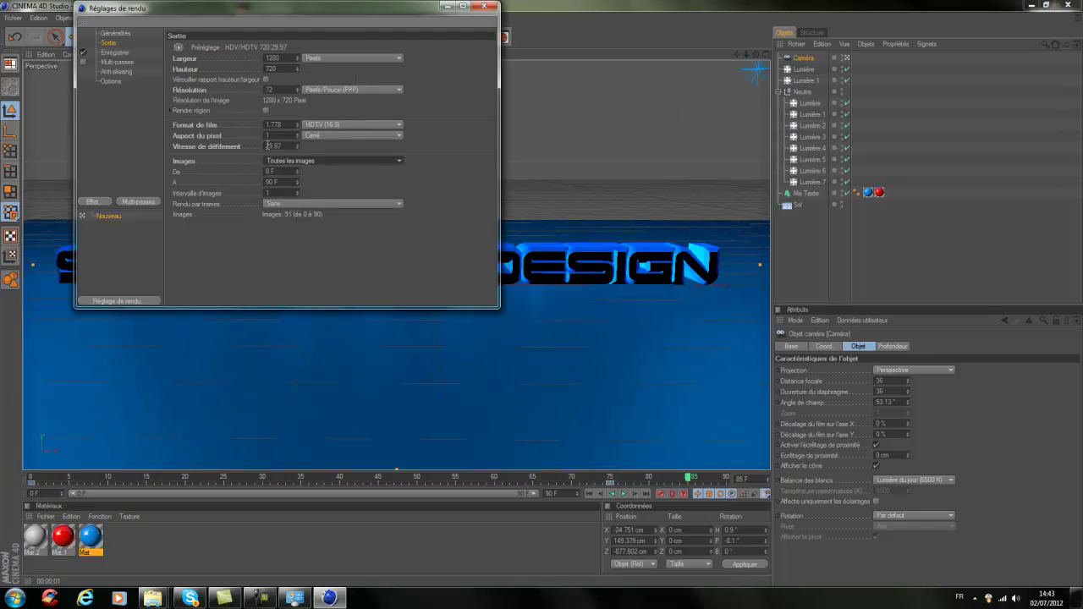
# Step: Set the render to save as "intro tuto" on the removable disk (F:) and choose a video file format
pyautogui.click(118, 52)
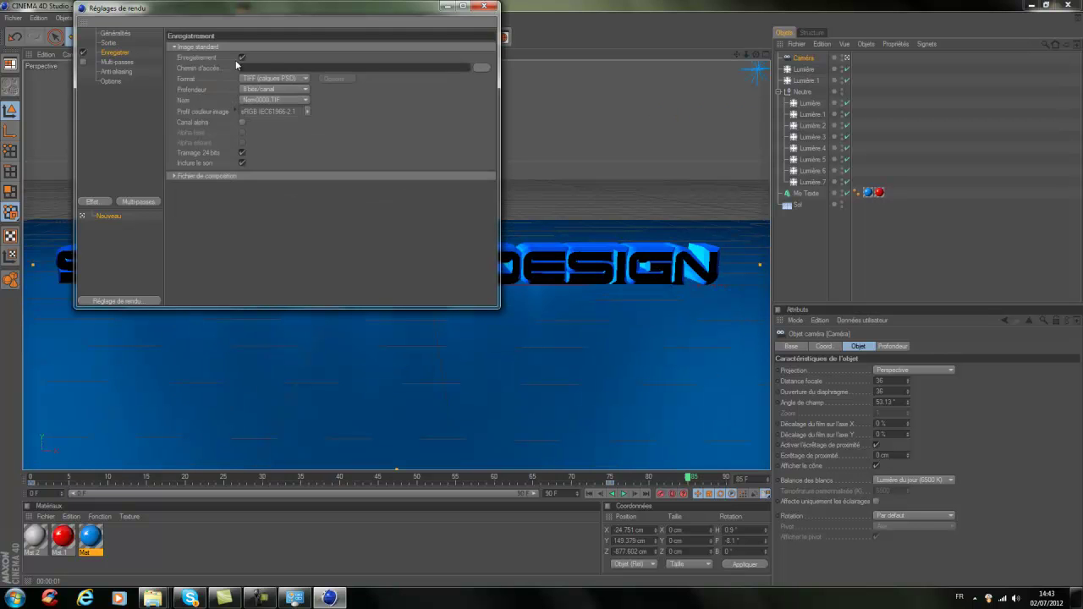
pyautogui.click(479, 68)
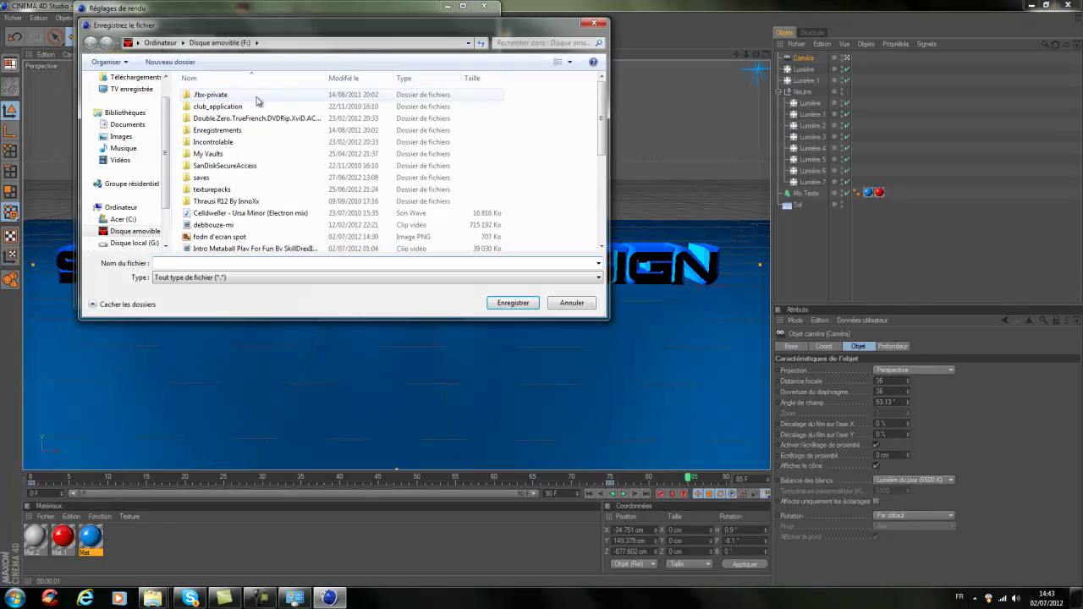
pyautogui.write('intr')
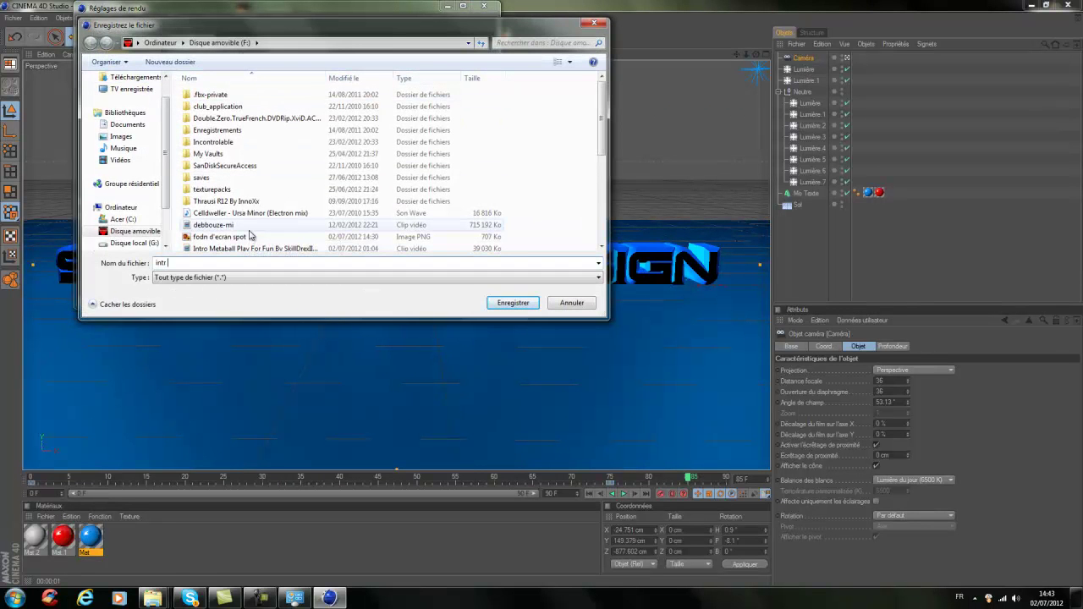
pyautogui.write('o tuto')
pyautogui.click(512, 303)
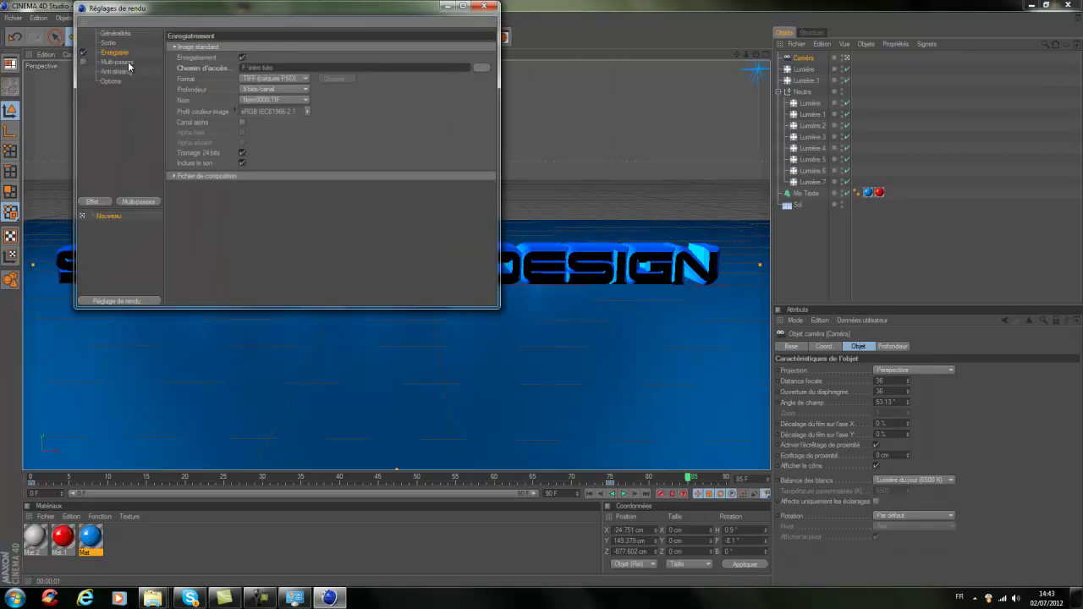
pyautogui.click(283, 78)
pyautogui.click(284, 254)
# Step: Check the multi-pass, anti-aliasing and general render options, add the Ambient Occlusion effect and close the render settings
pyautogui.click(118, 62)
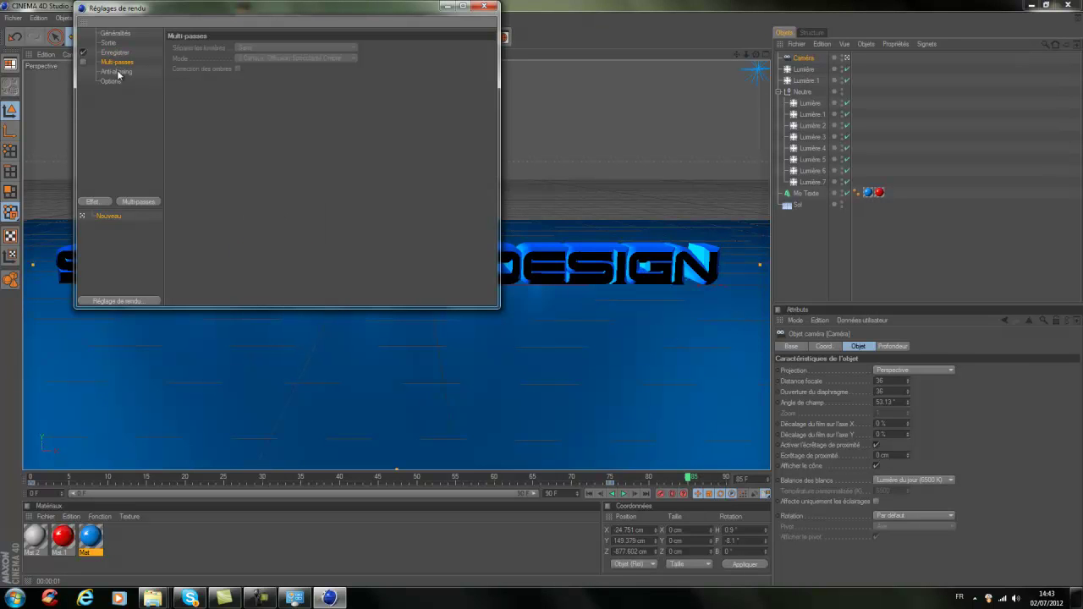
pyautogui.click(119, 71)
pyautogui.click(113, 82)
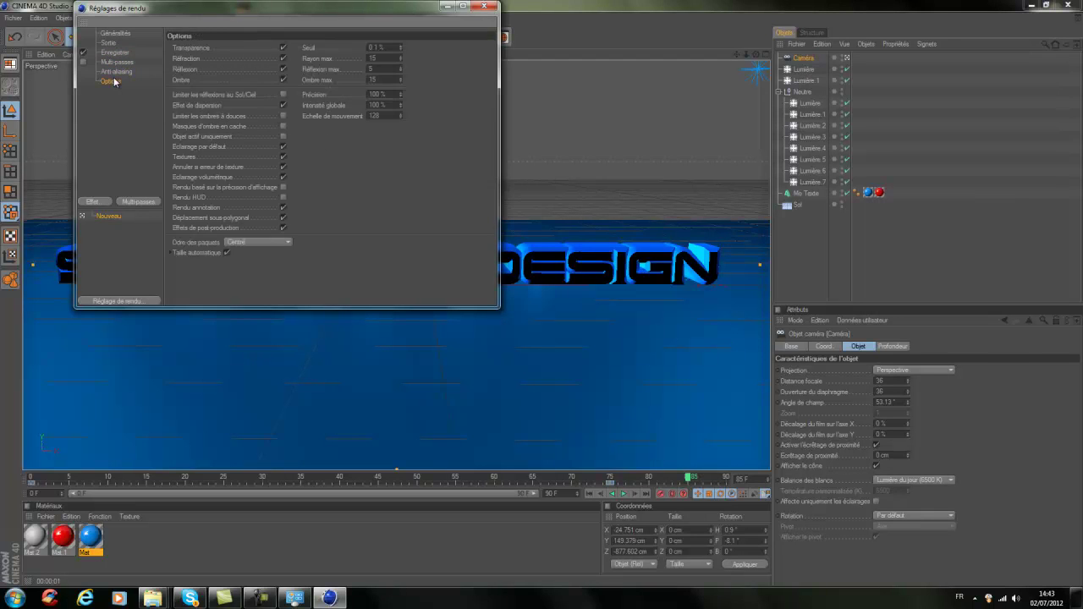
pyautogui.click(92, 202)
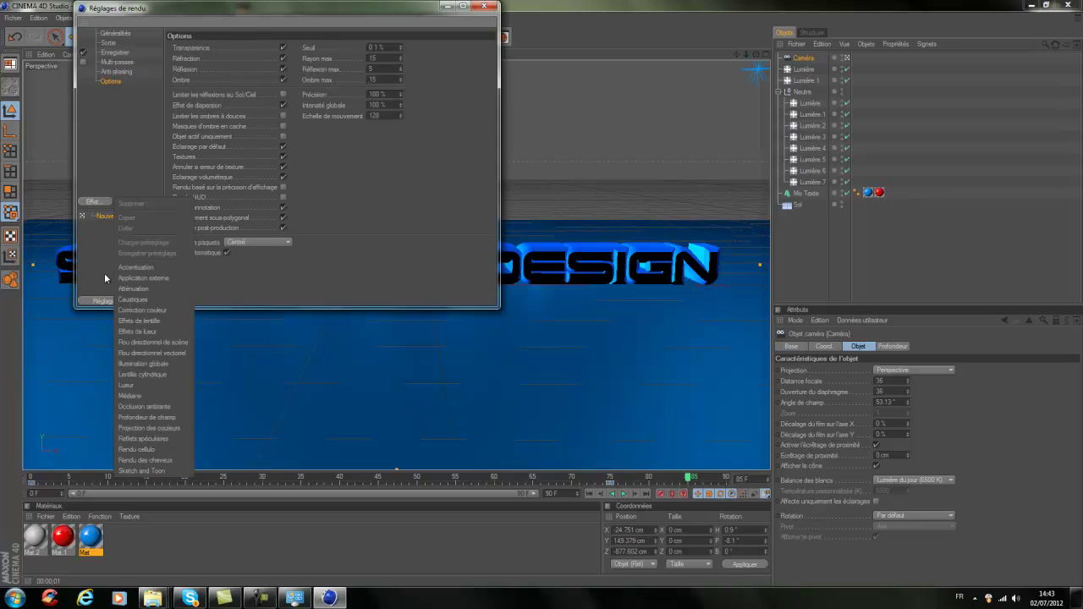
pyautogui.click(152, 408)
pyautogui.click(483, 8)
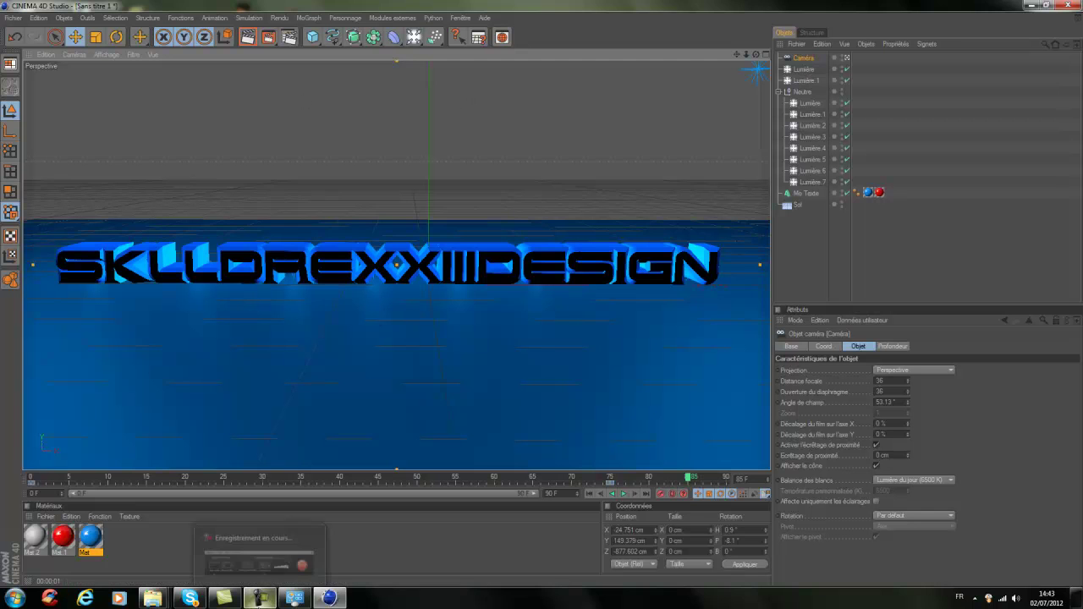
# Step: Render the full animation to the picture viewer
pyautogui.click(268, 37)
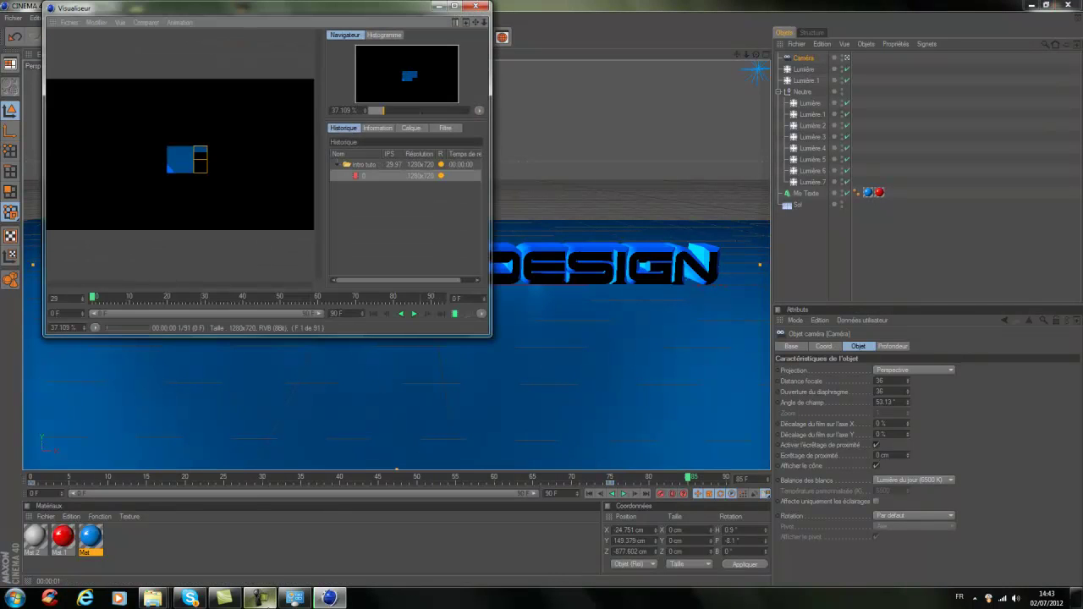
pyautogui.moveTo(264, 598)
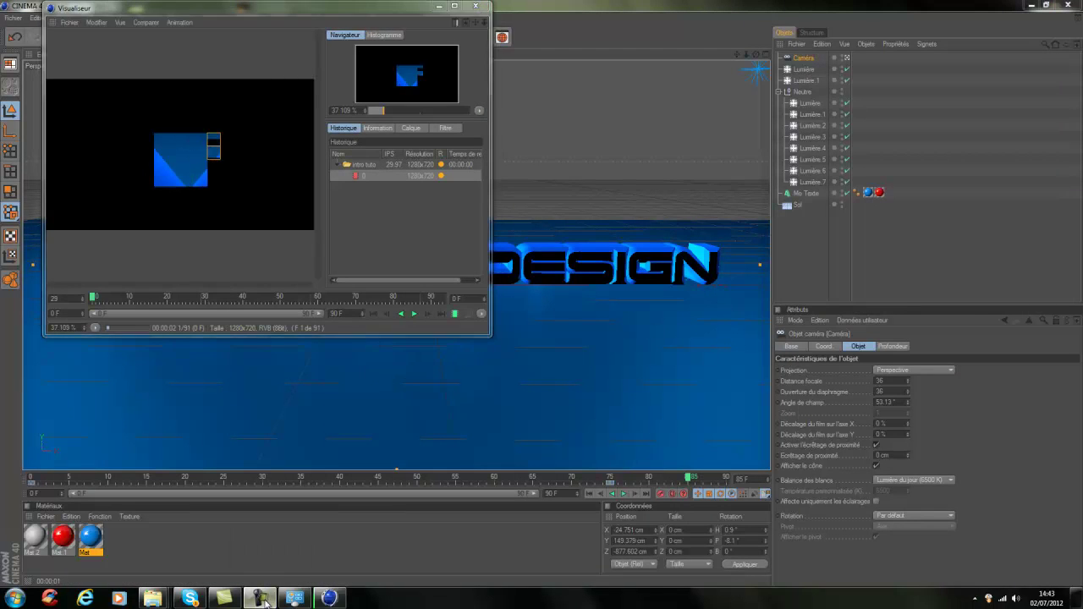
pyautogui.click(258, 551)
pyautogui.click(1056, 548)
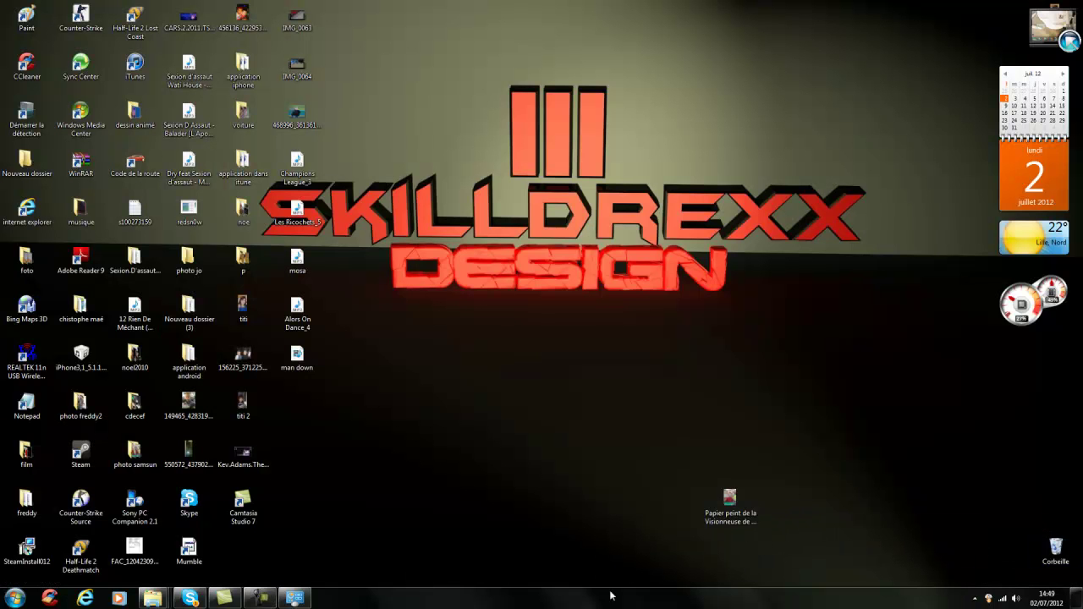
# Step: Switch to Windows Explorer, open the removable disk (F:) and play the rendered video "intro tuto"
pyautogui.click(14, 597)
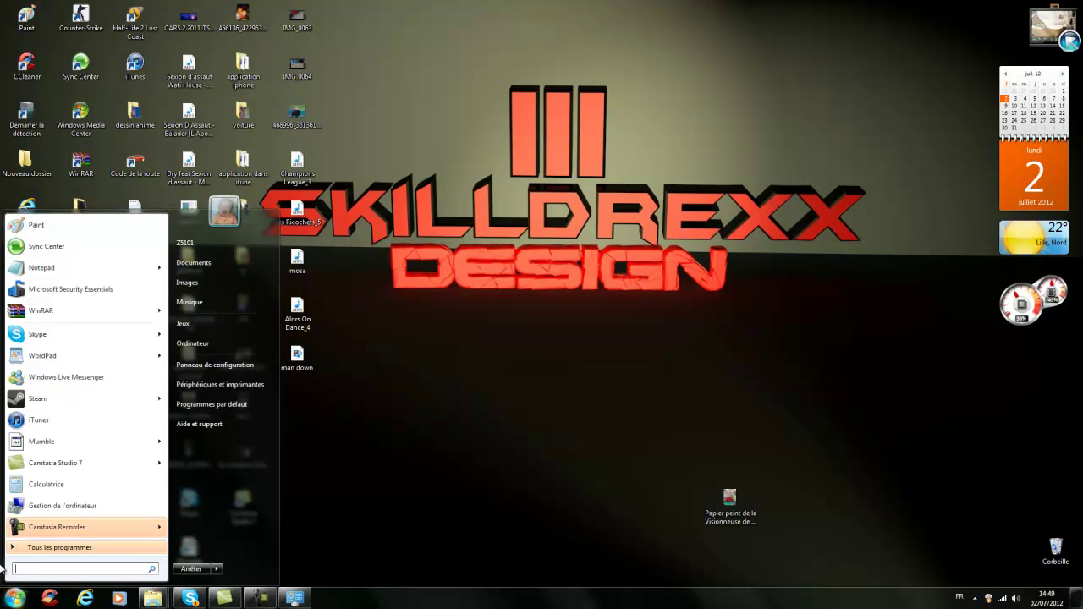
pyautogui.click(222, 345)
pyautogui.doubleClick(394, 221)
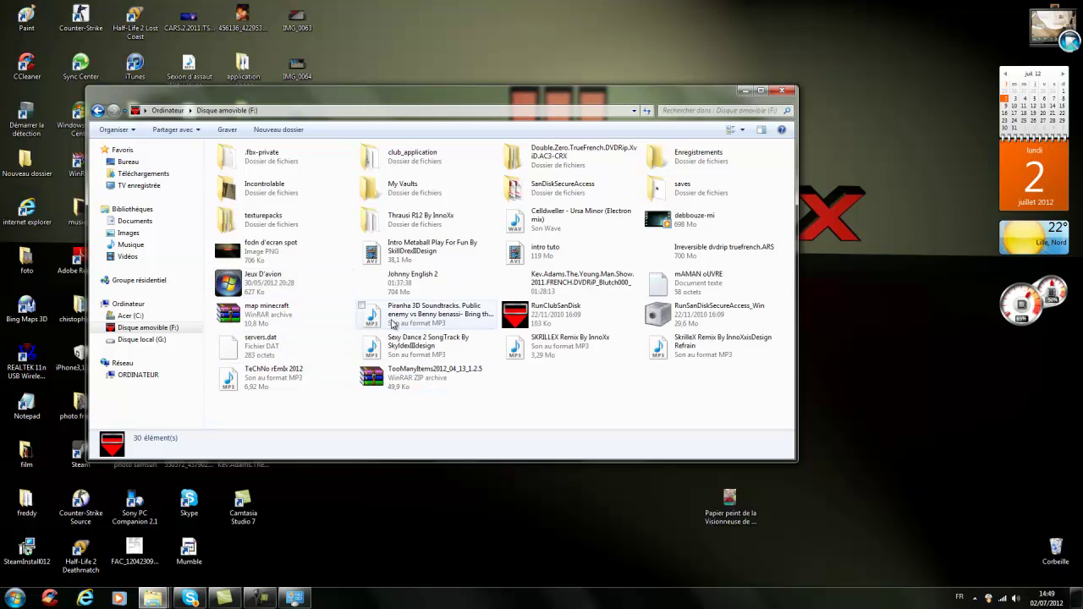
pyautogui.click(527, 253)
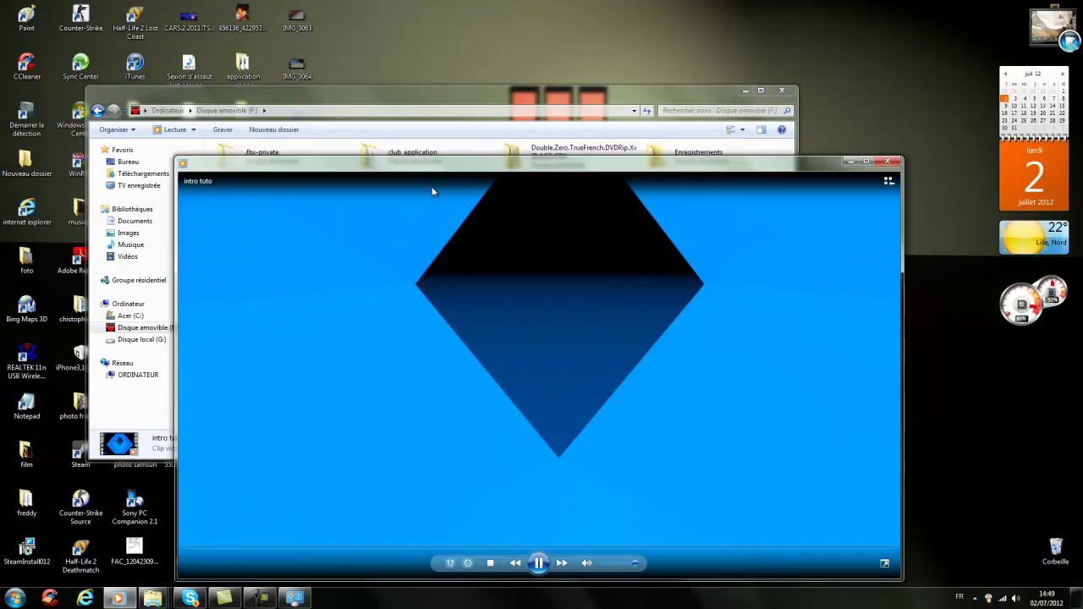
# Step: Watch the rendered text animation, pausing and resuming it to inspect the result, and close the player
pyautogui.moveTo(432, 191); pyautogui.dragTo(398, 143)
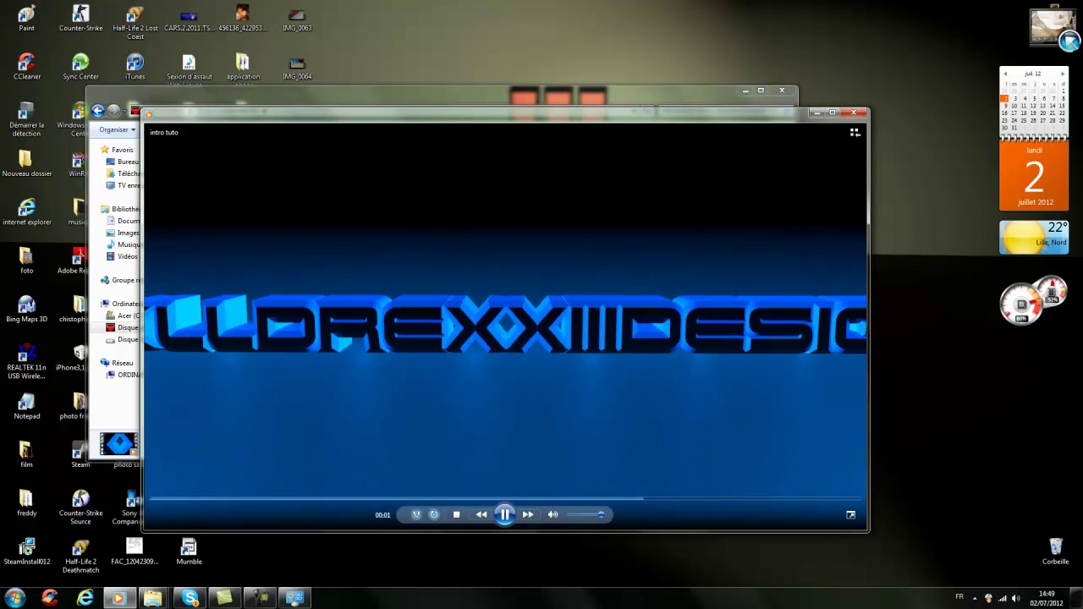
pyautogui.click(504, 515)
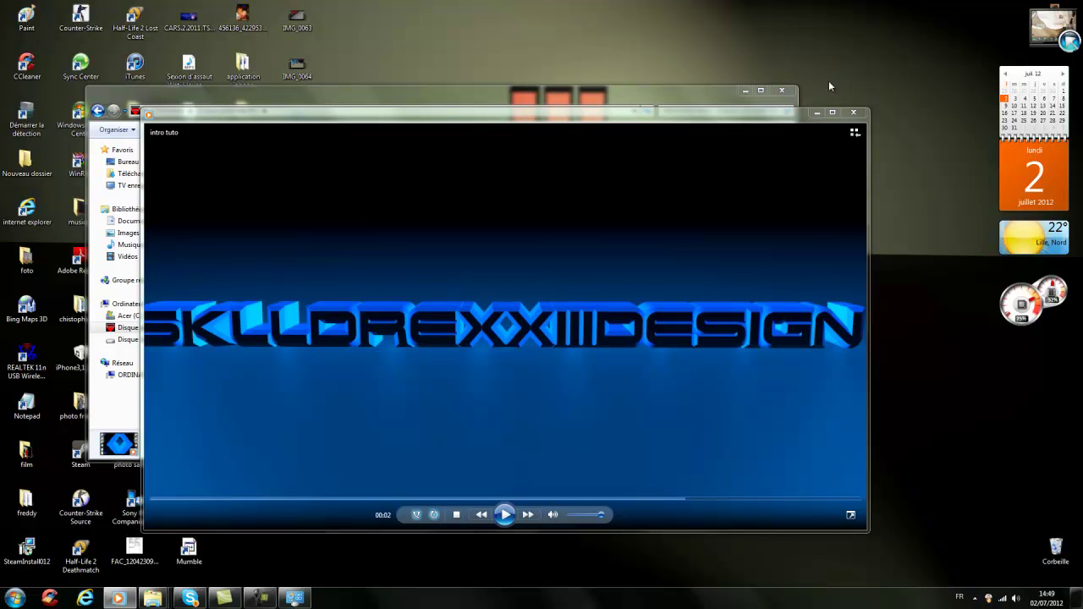
pyautogui.click(505, 514)
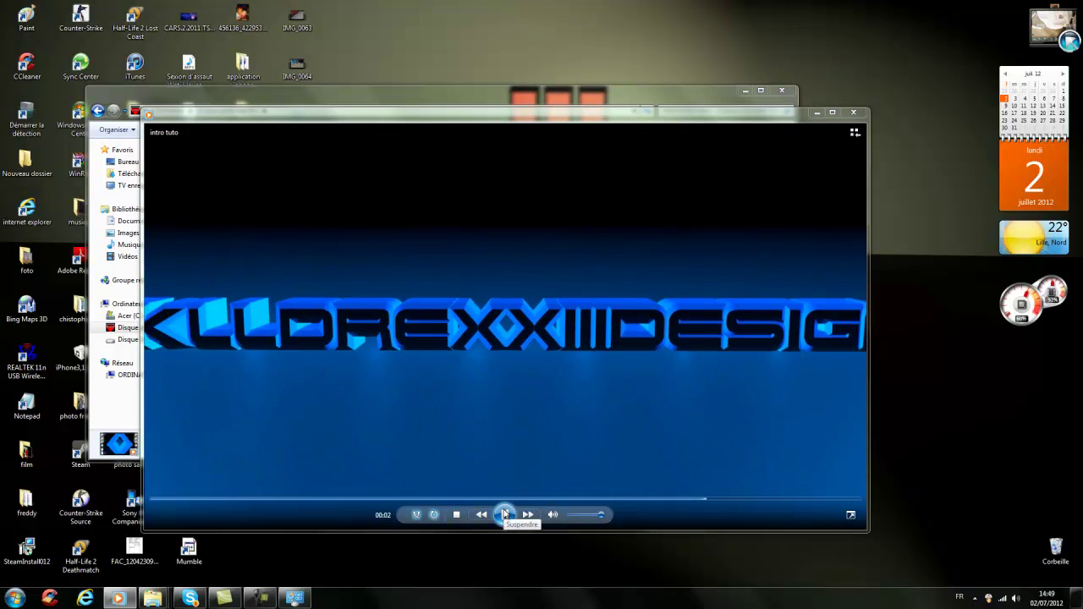
pyautogui.click(505, 514)
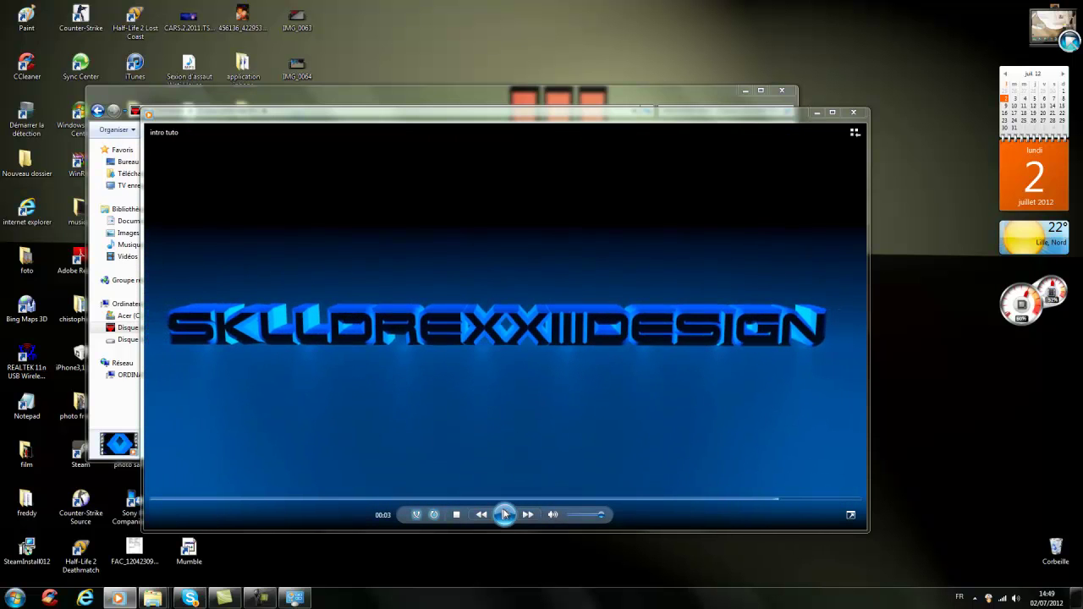
pyautogui.click(852, 112)
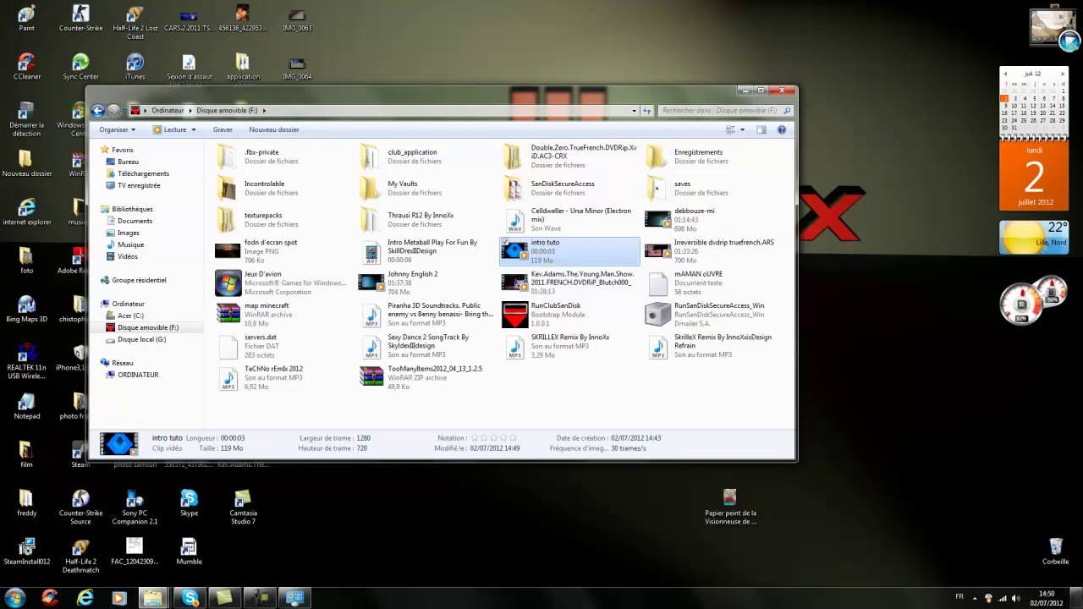
pyautogui.click(241, 603)
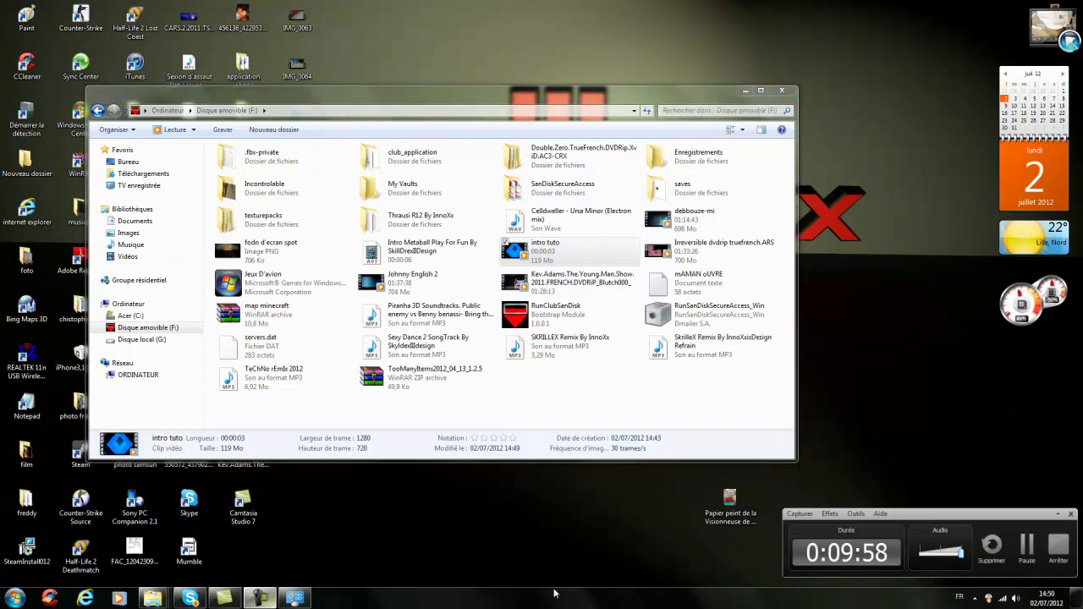